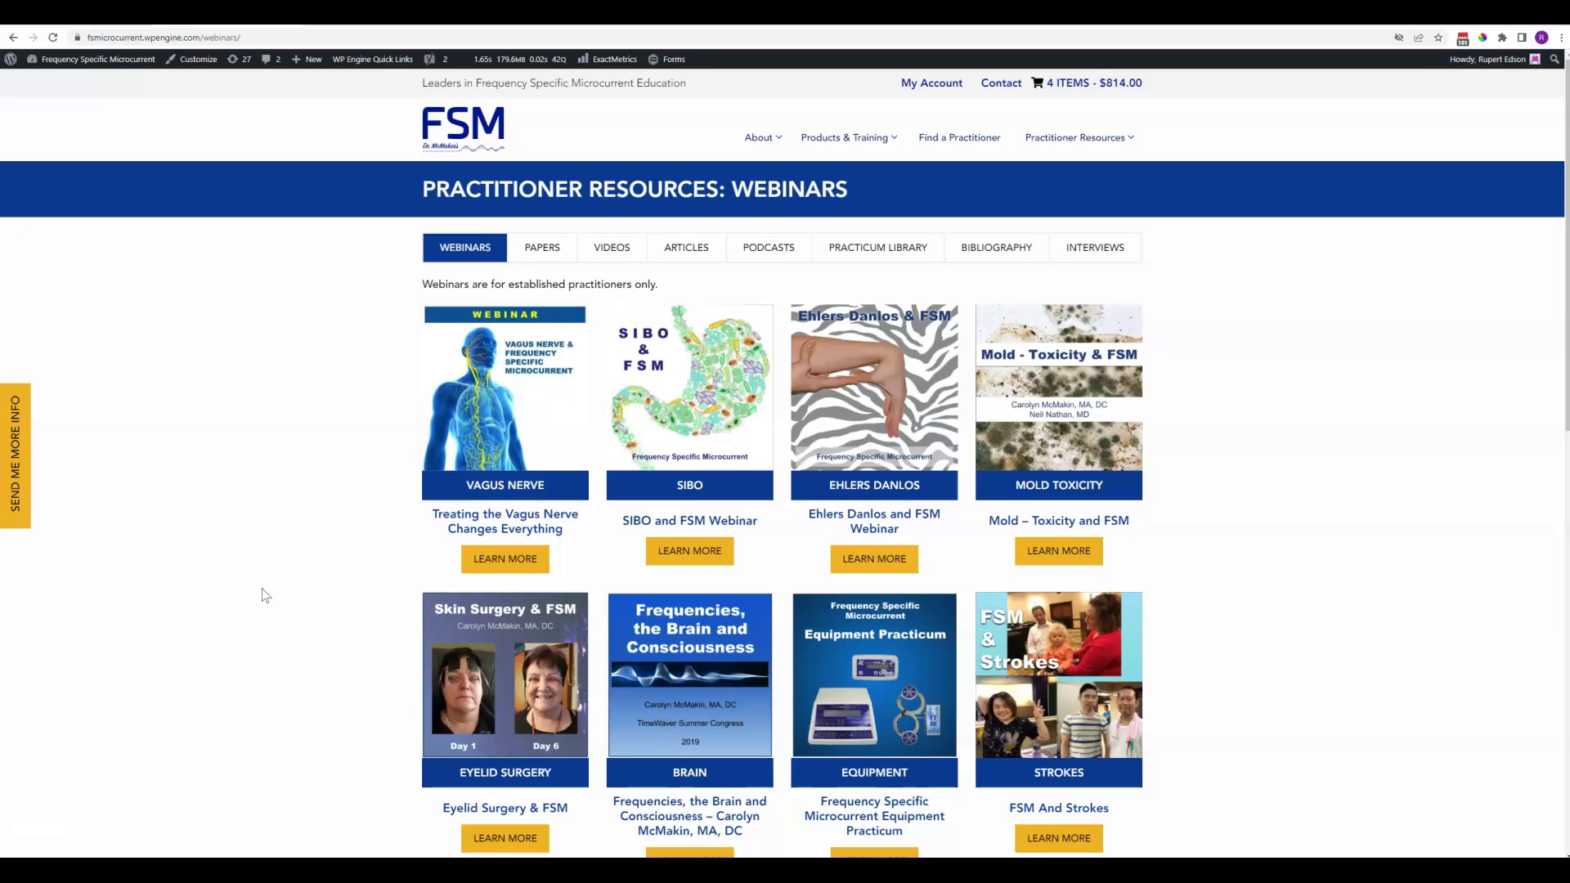
Show the All Webinars admin list with its 19 entries, such as 'Treating the Vagus Nerve Changes Everything'
mouse_move(1068, 153)
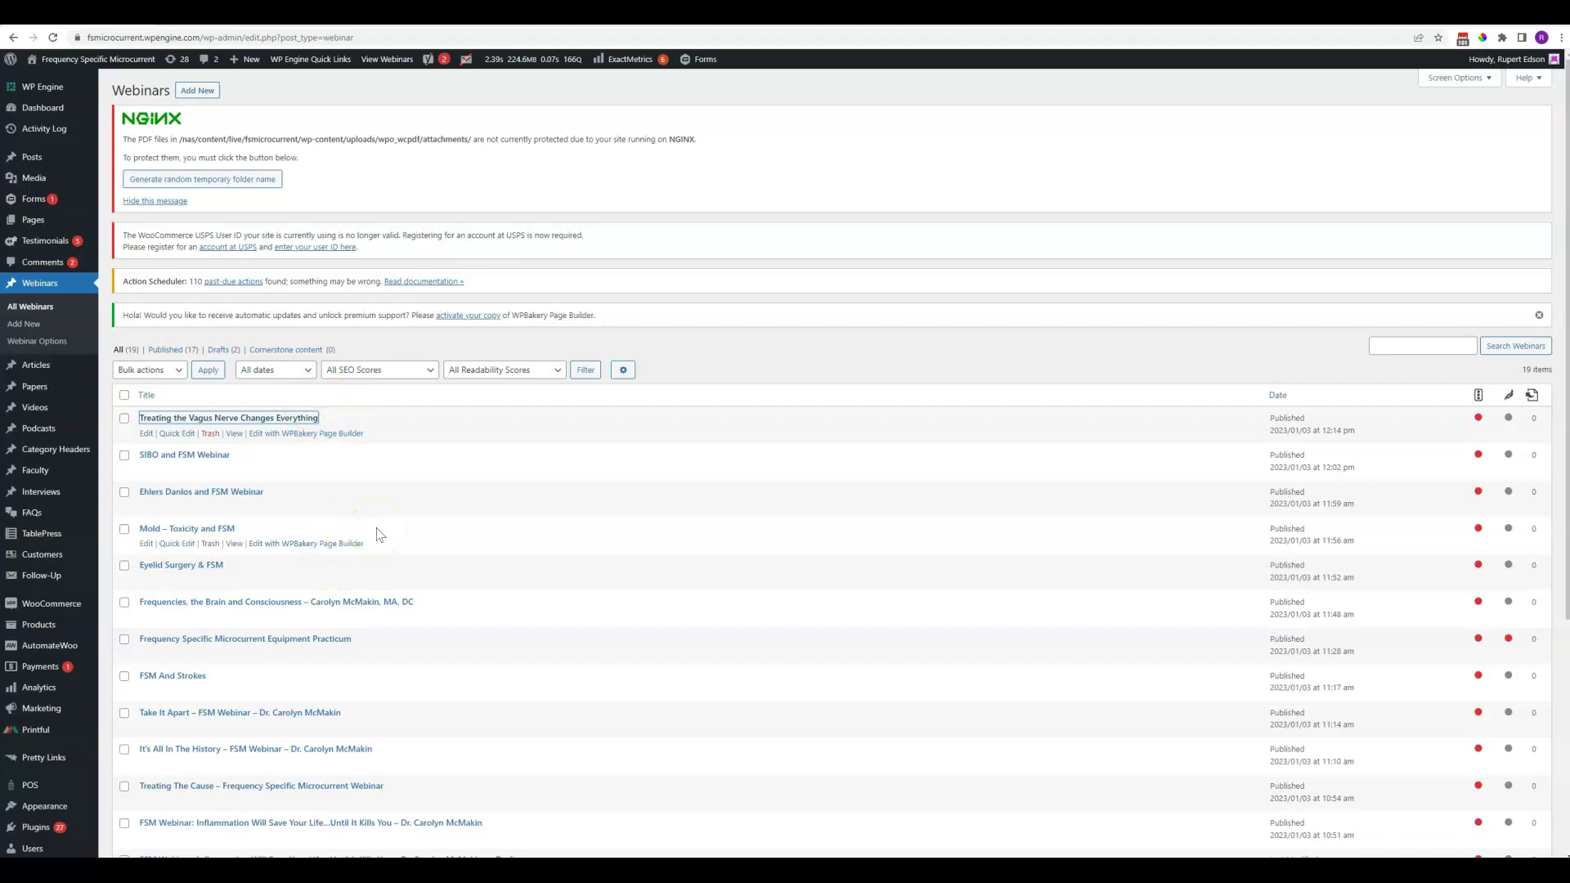
scroll(376, 535, down, 1)
scroll(364, 495, up, 2)
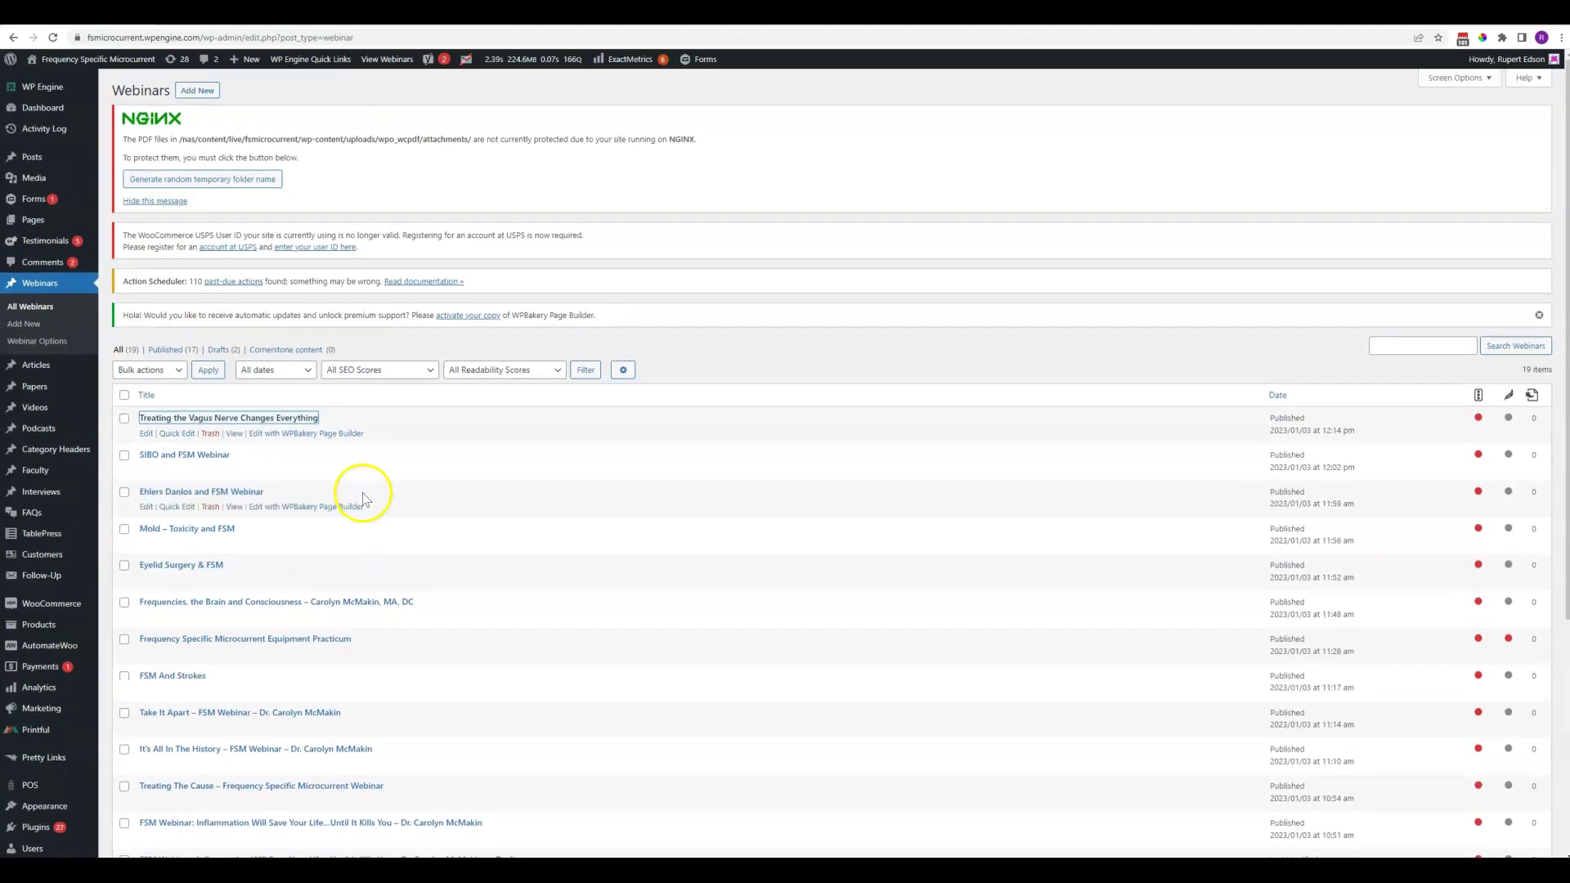
click(1472, 82)
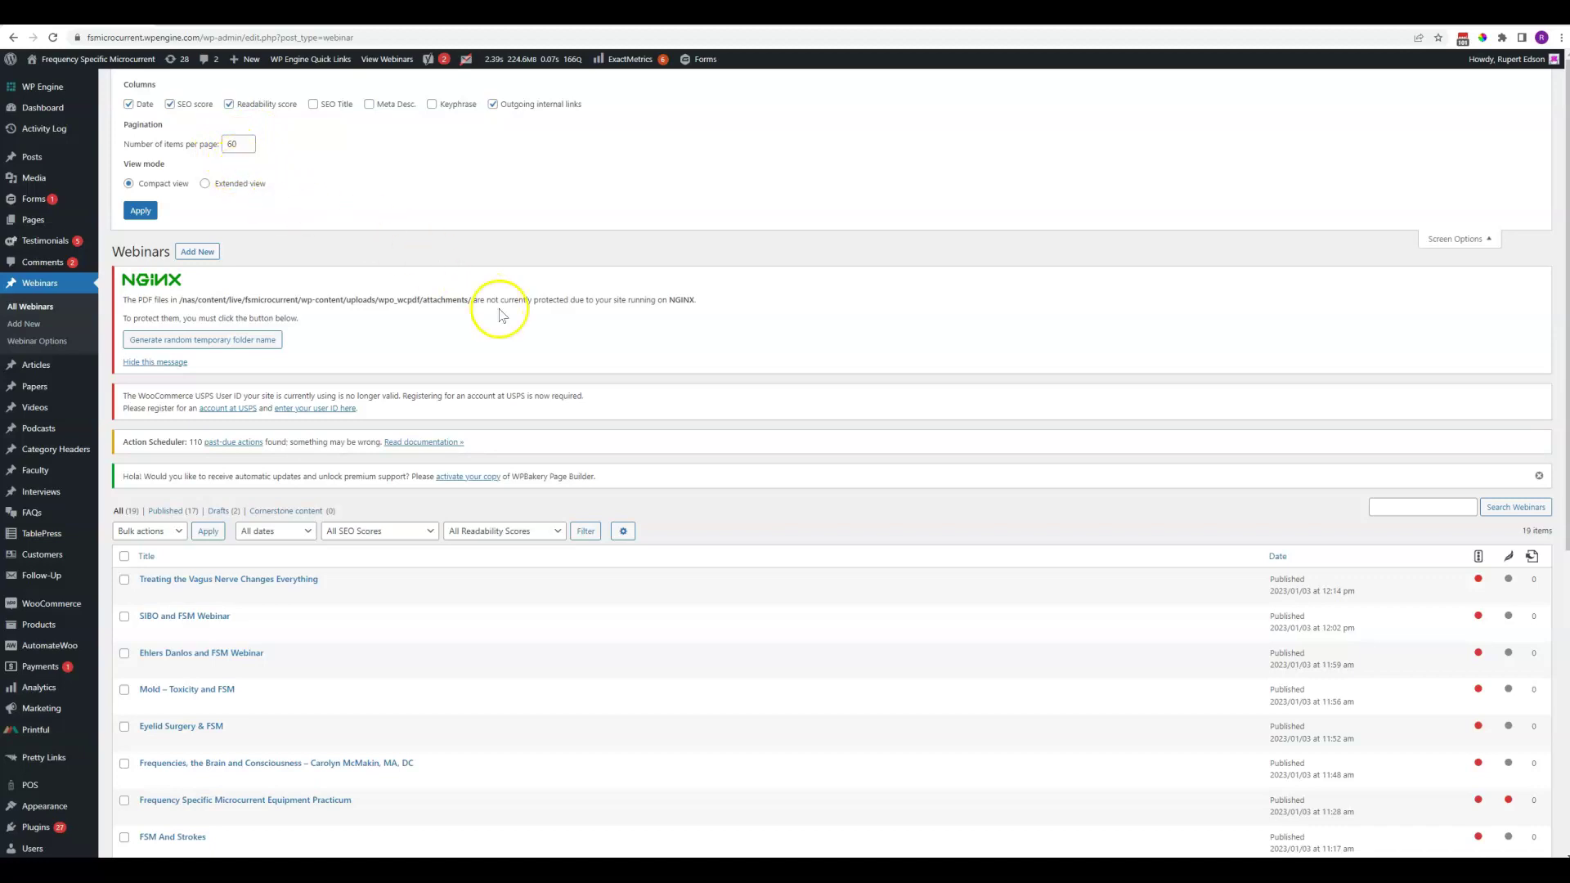
scroll(502, 318, down, 5)
scroll(508, 434, down, 2)
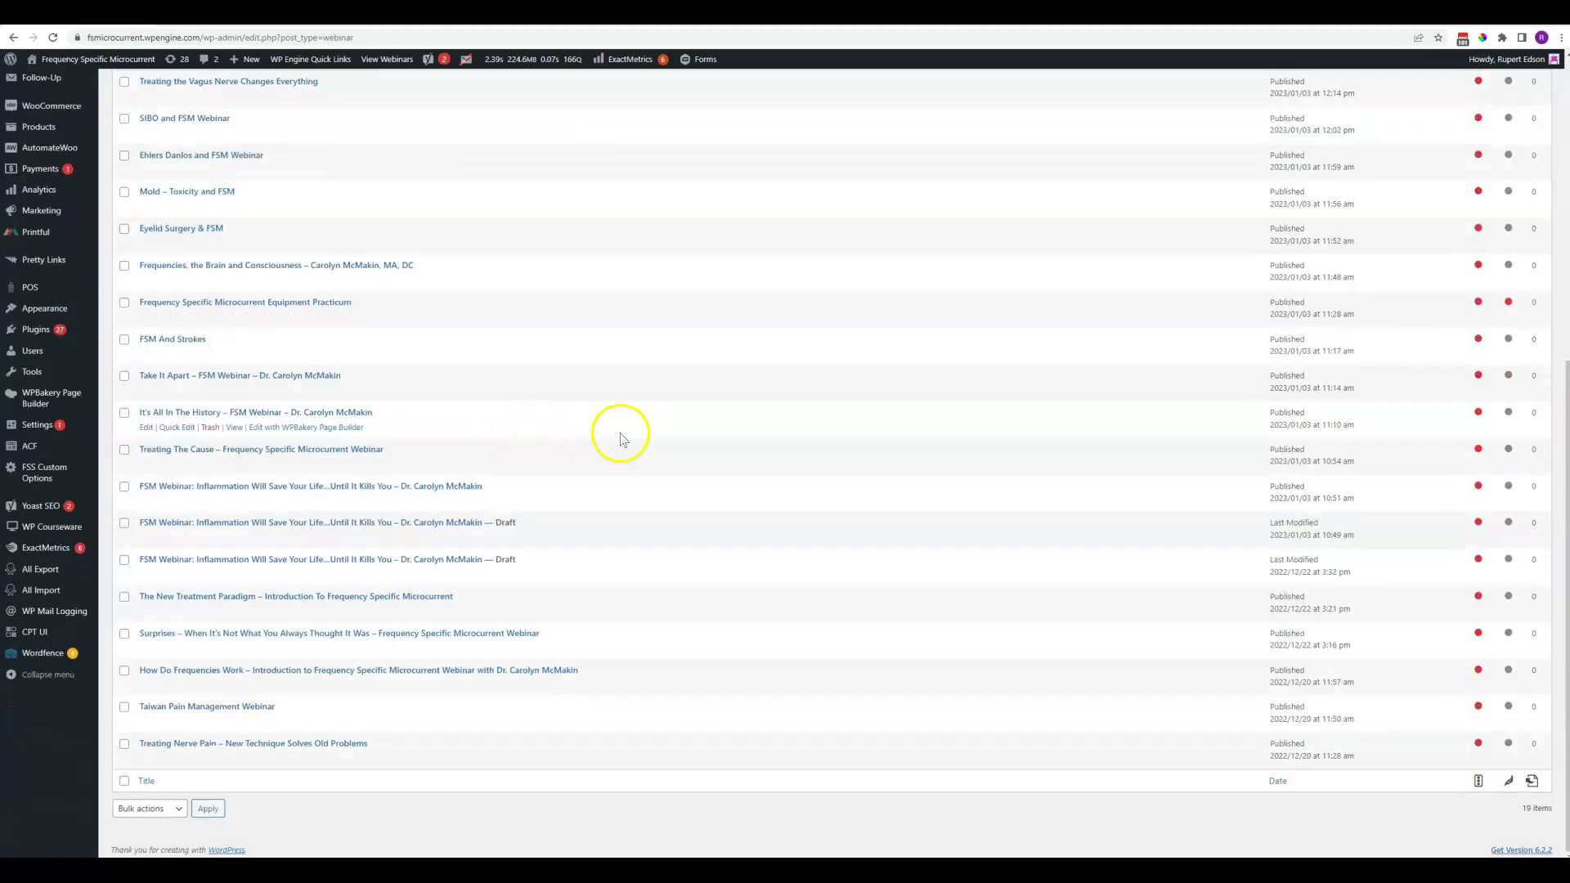
scroll(625, 441, up, 2)
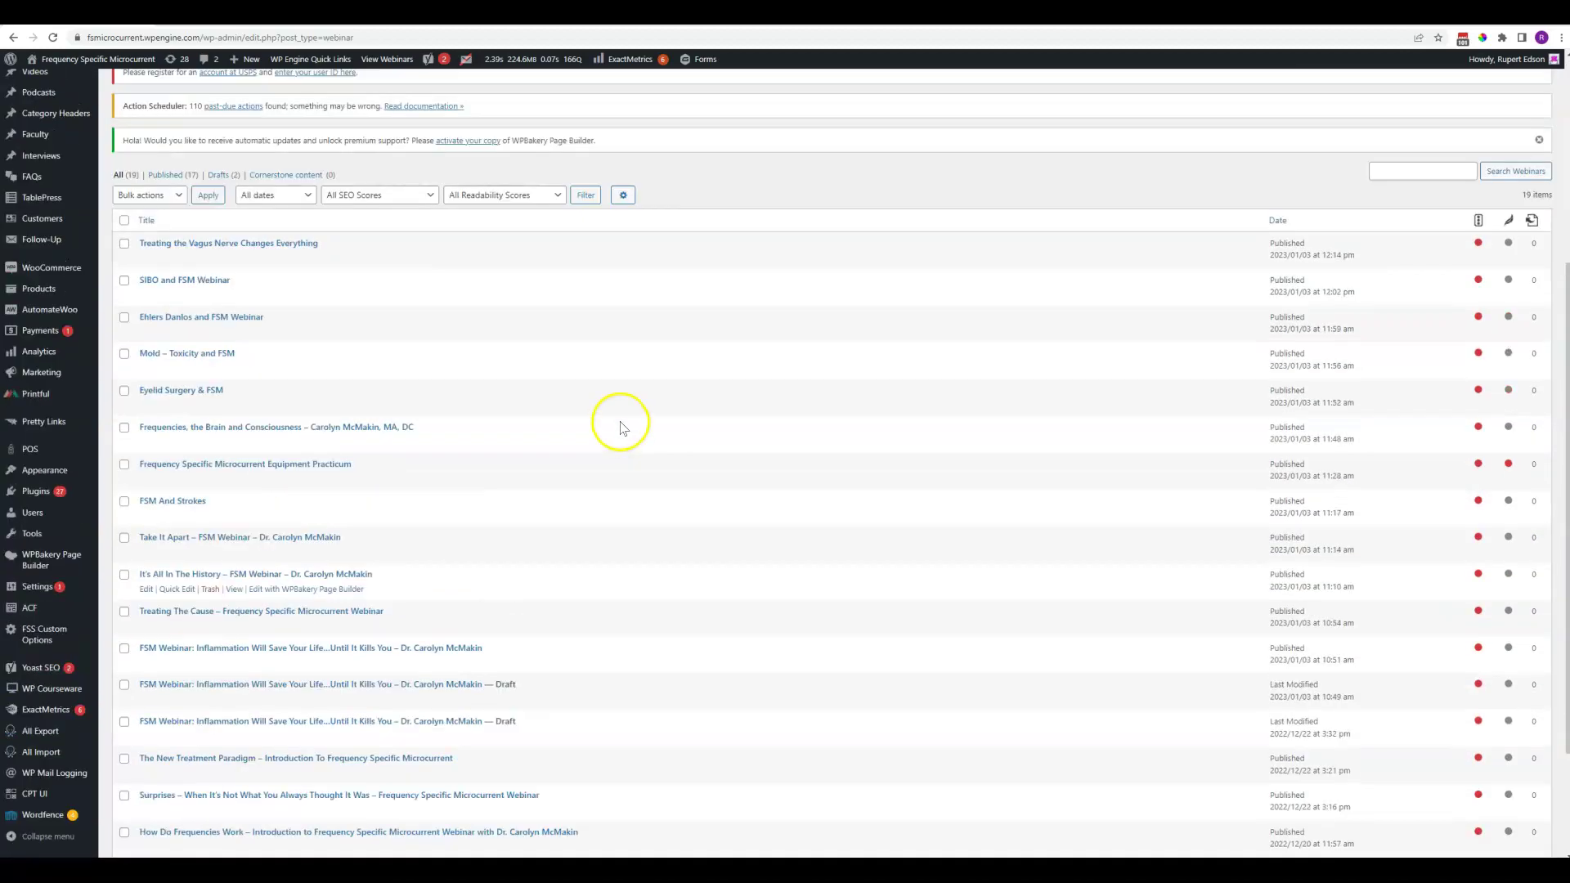
scroll(620, 427, up, 3)
Compare the webinar's public page with the /webinars/ archive cards like 'SIBO and FSM Webinar'
click(1472, 237)
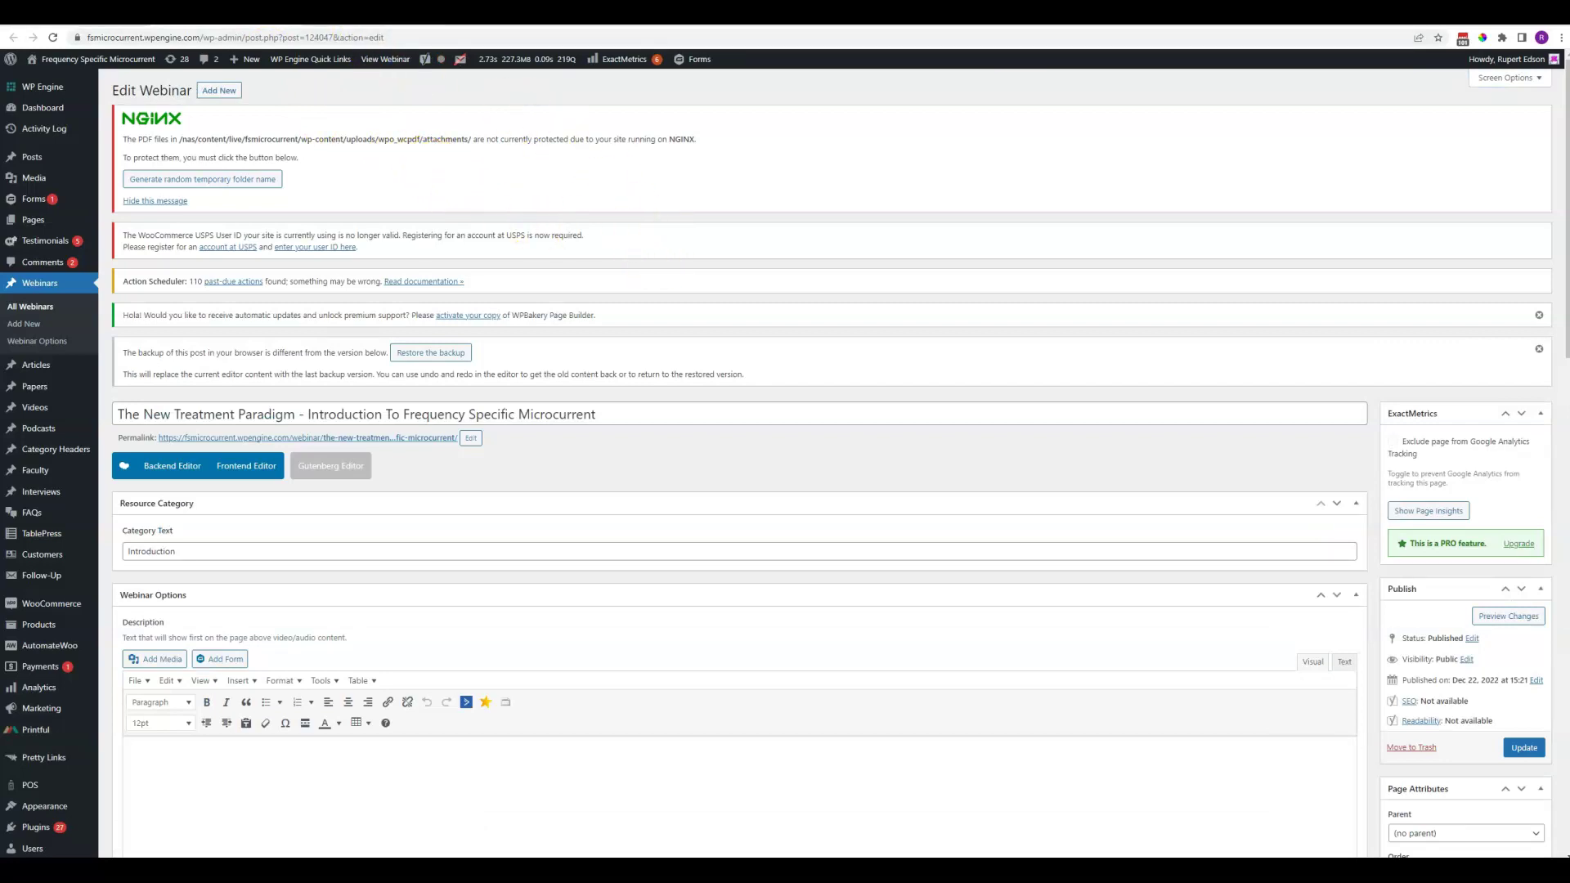
click(372, 14)
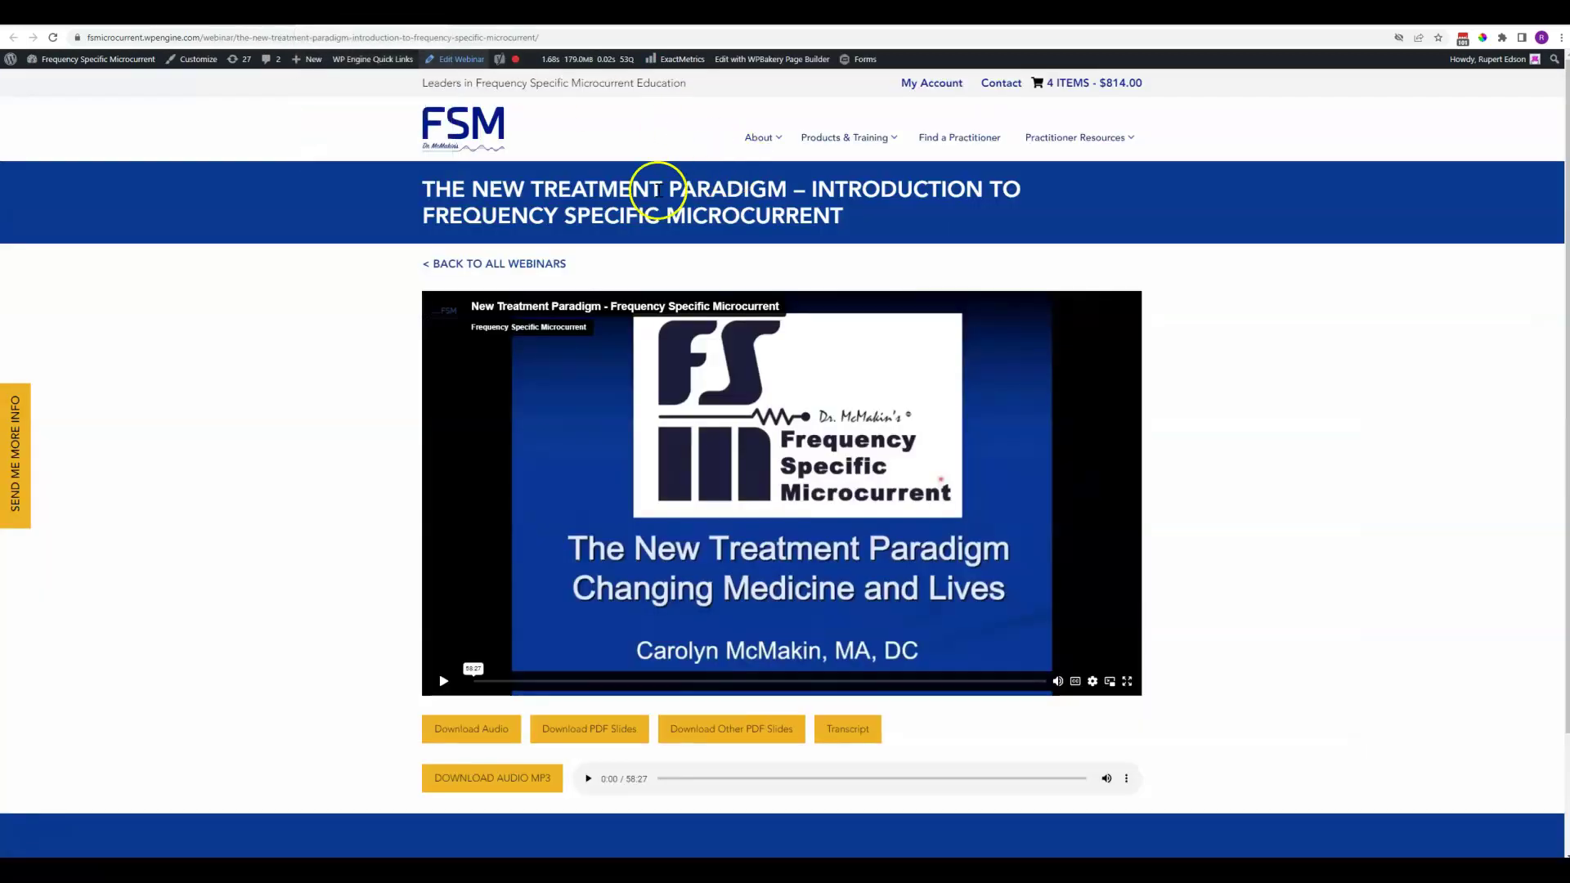
right_click(508, 262)
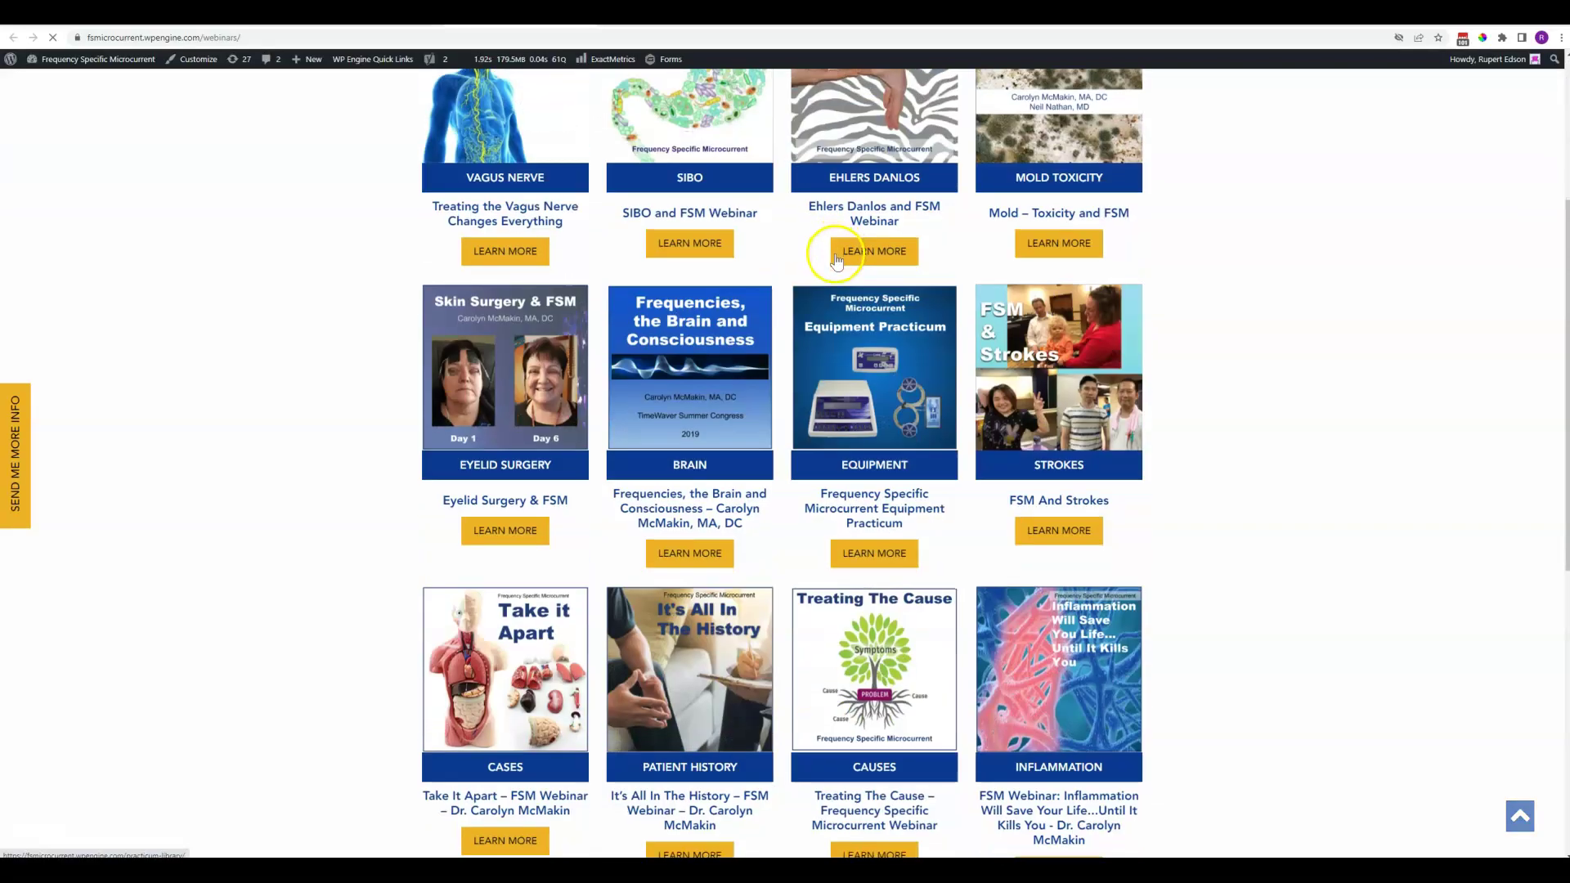
scroll(836, 260, down, 6)
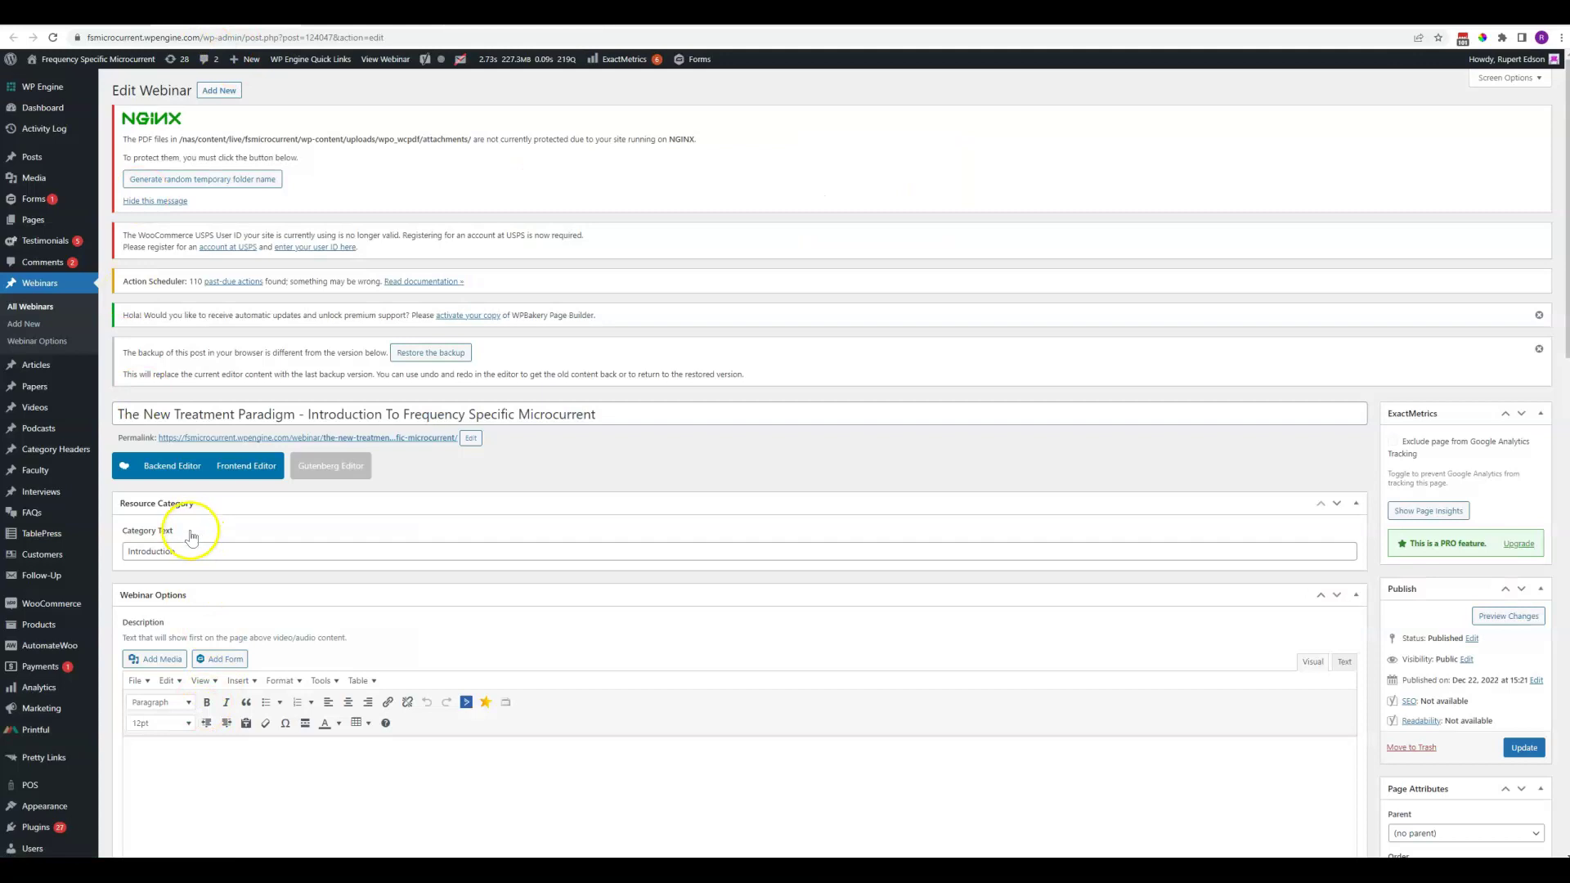
drag(182, 552, 110, 557)
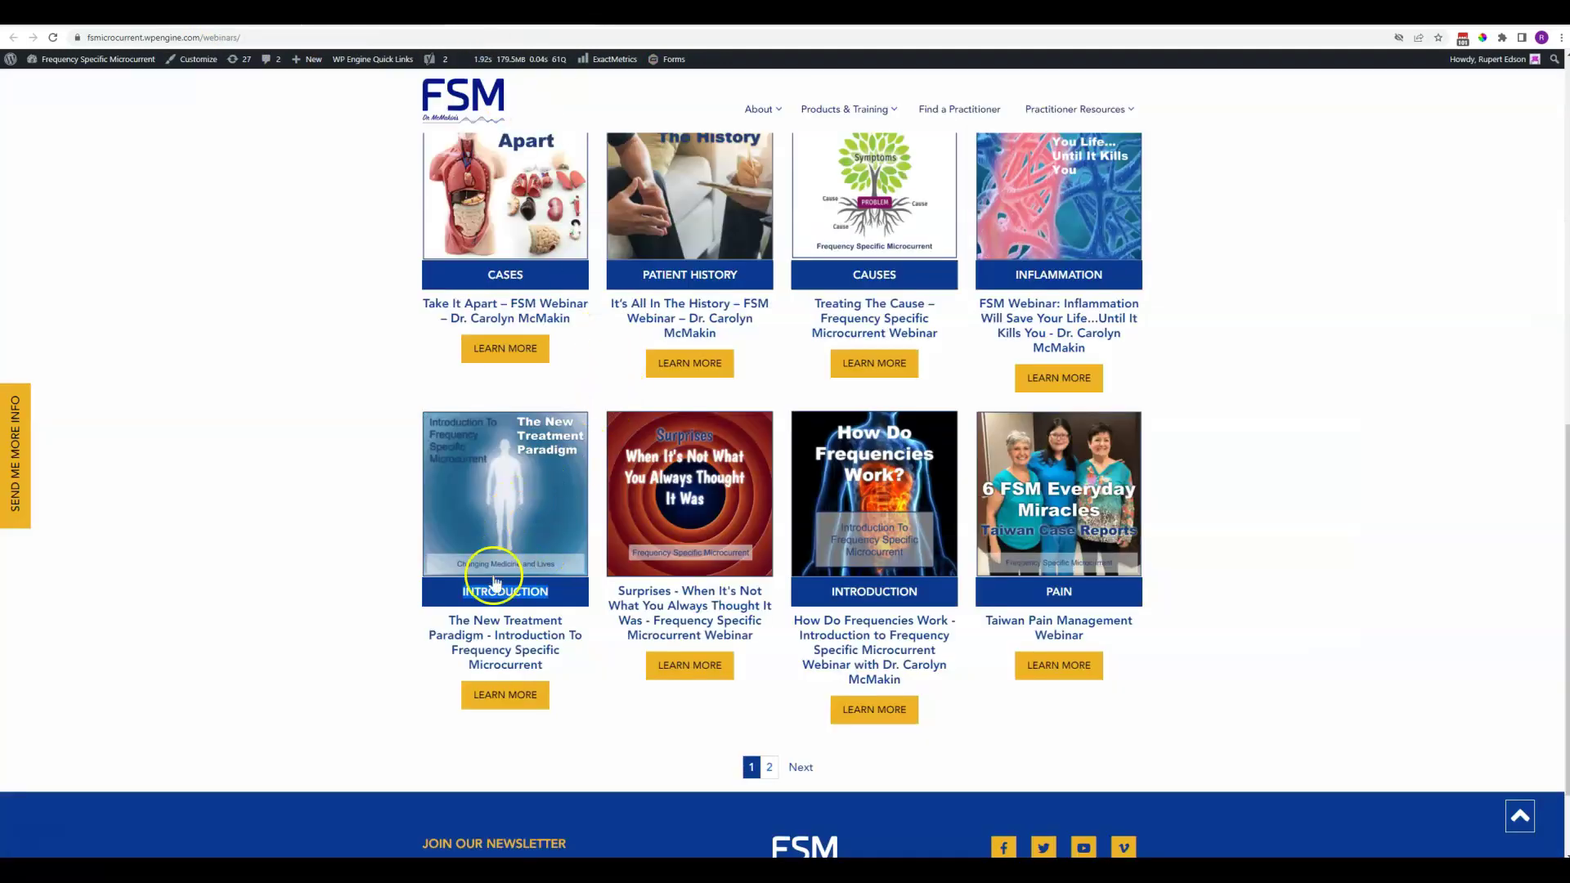
double_click(514, 590)
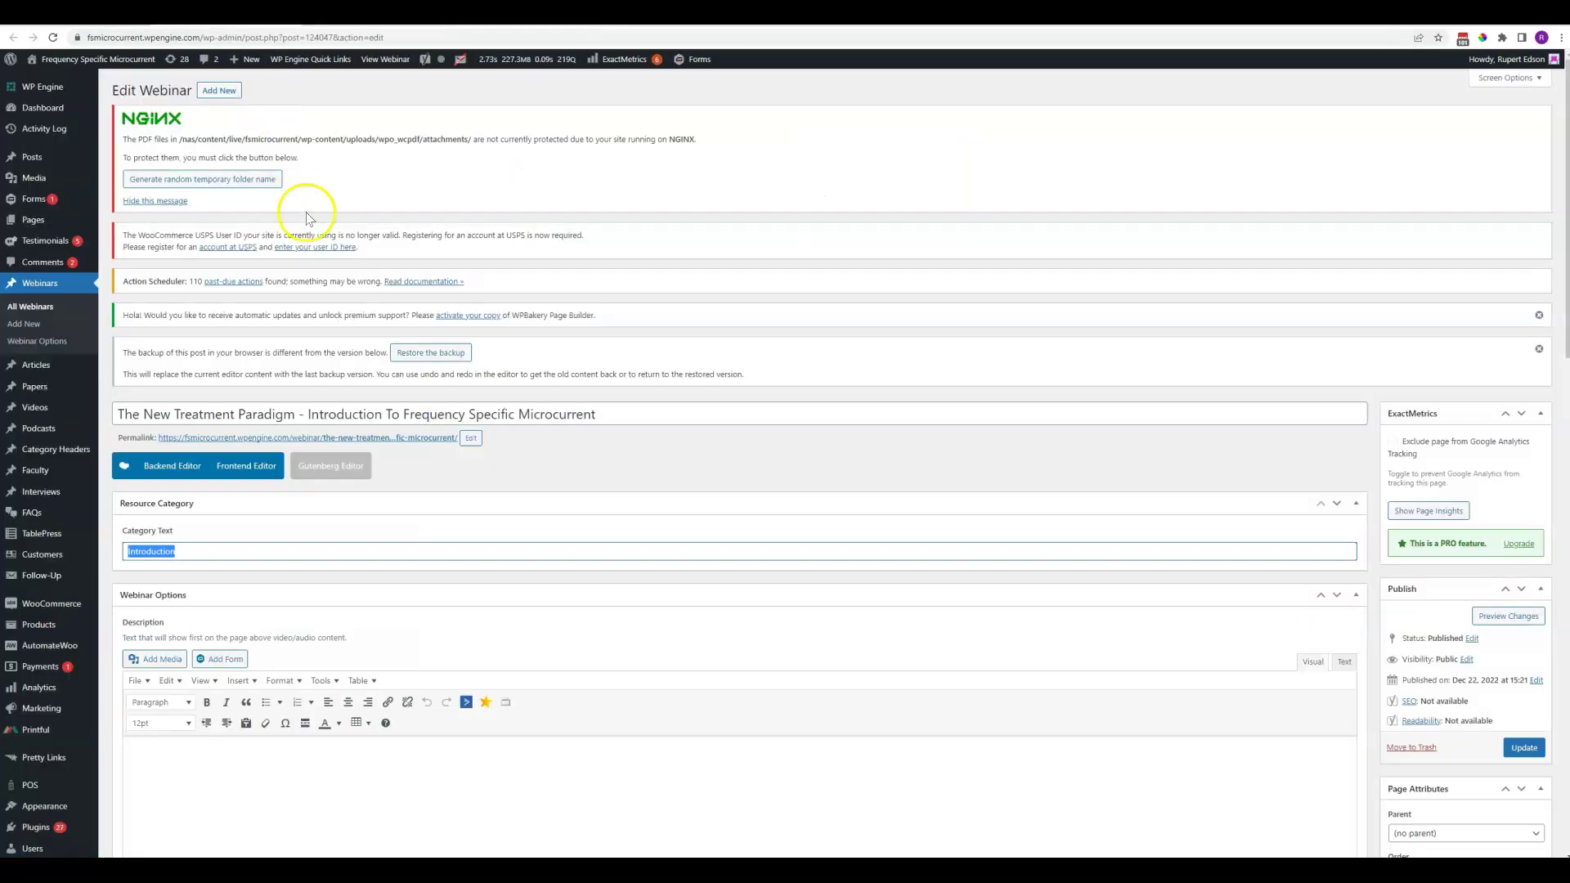
drag(610, 414, 106, 415)
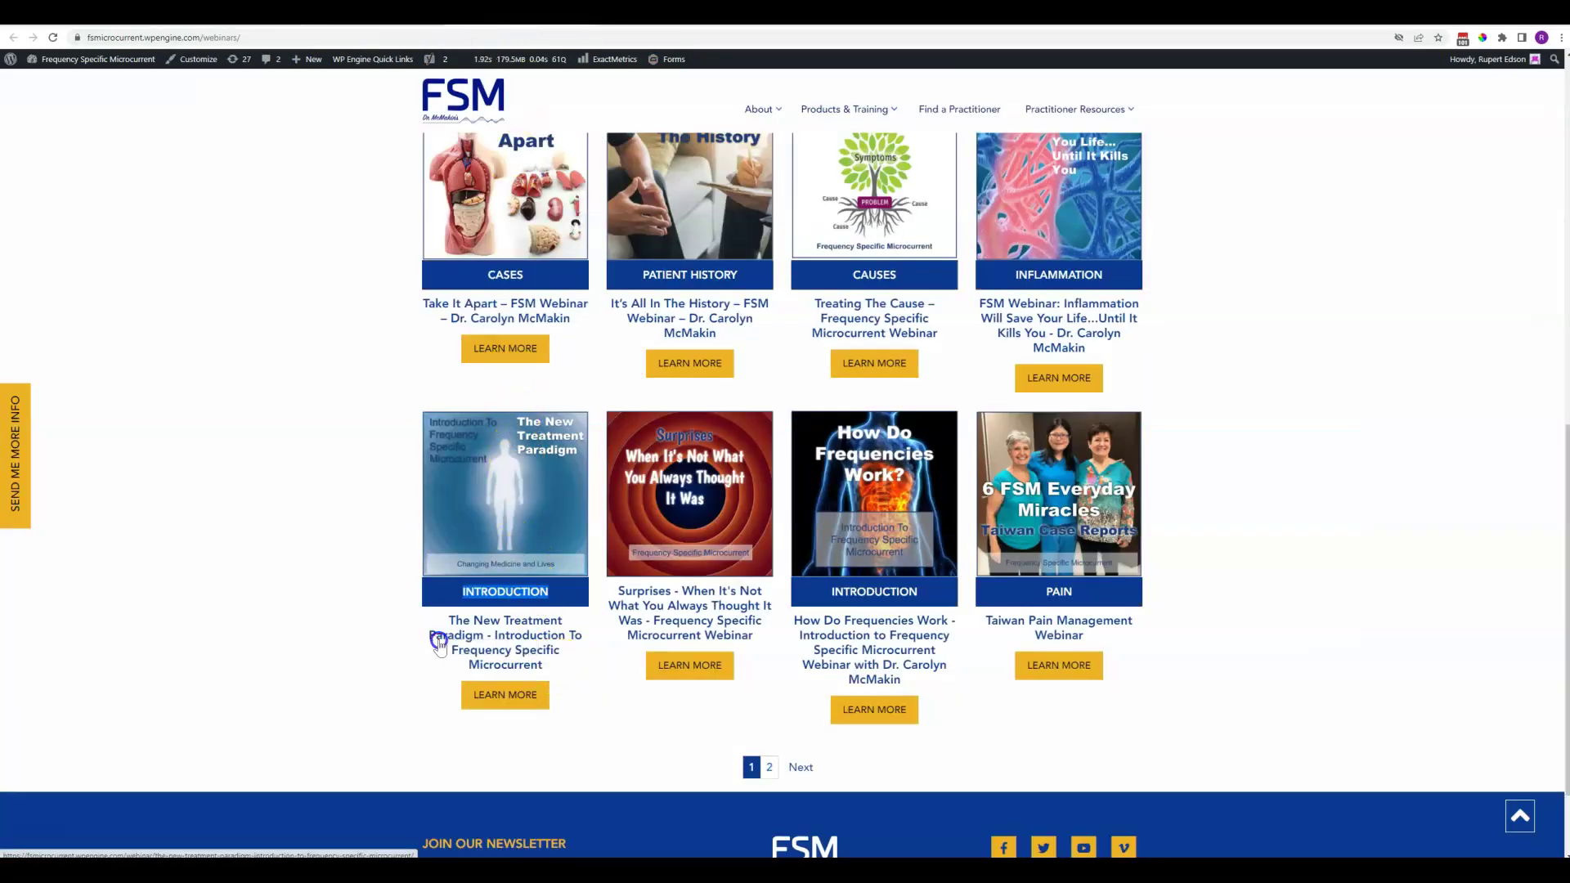
mouse_move(440, 644)
mouse_down()
mouse_move(438, 623)
mouse_move(456, 625)
mouse_up()
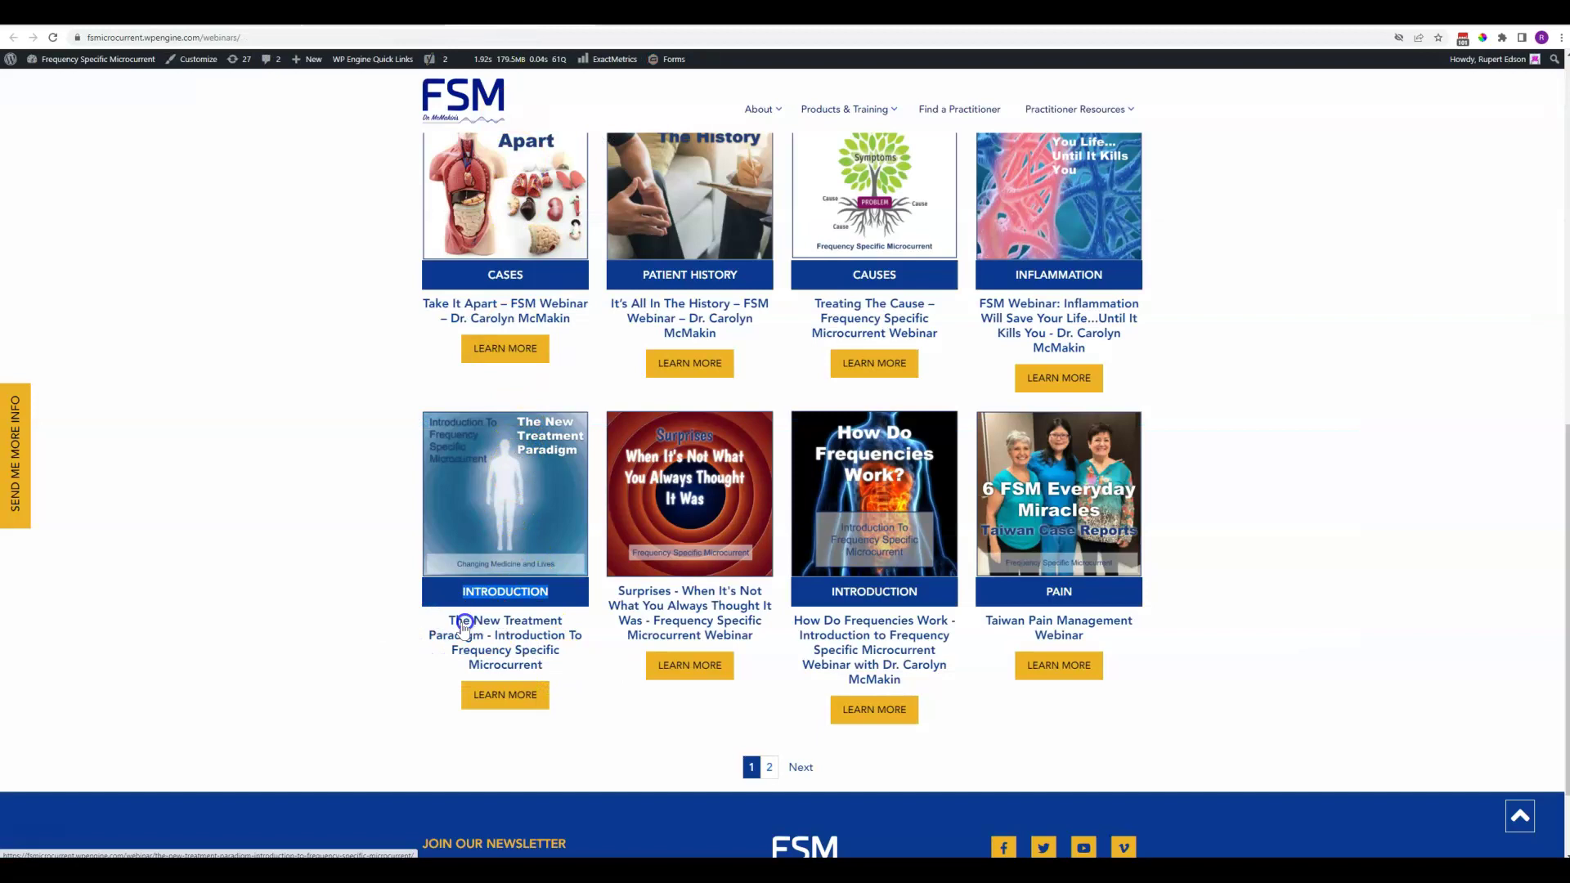
click(510, 634)
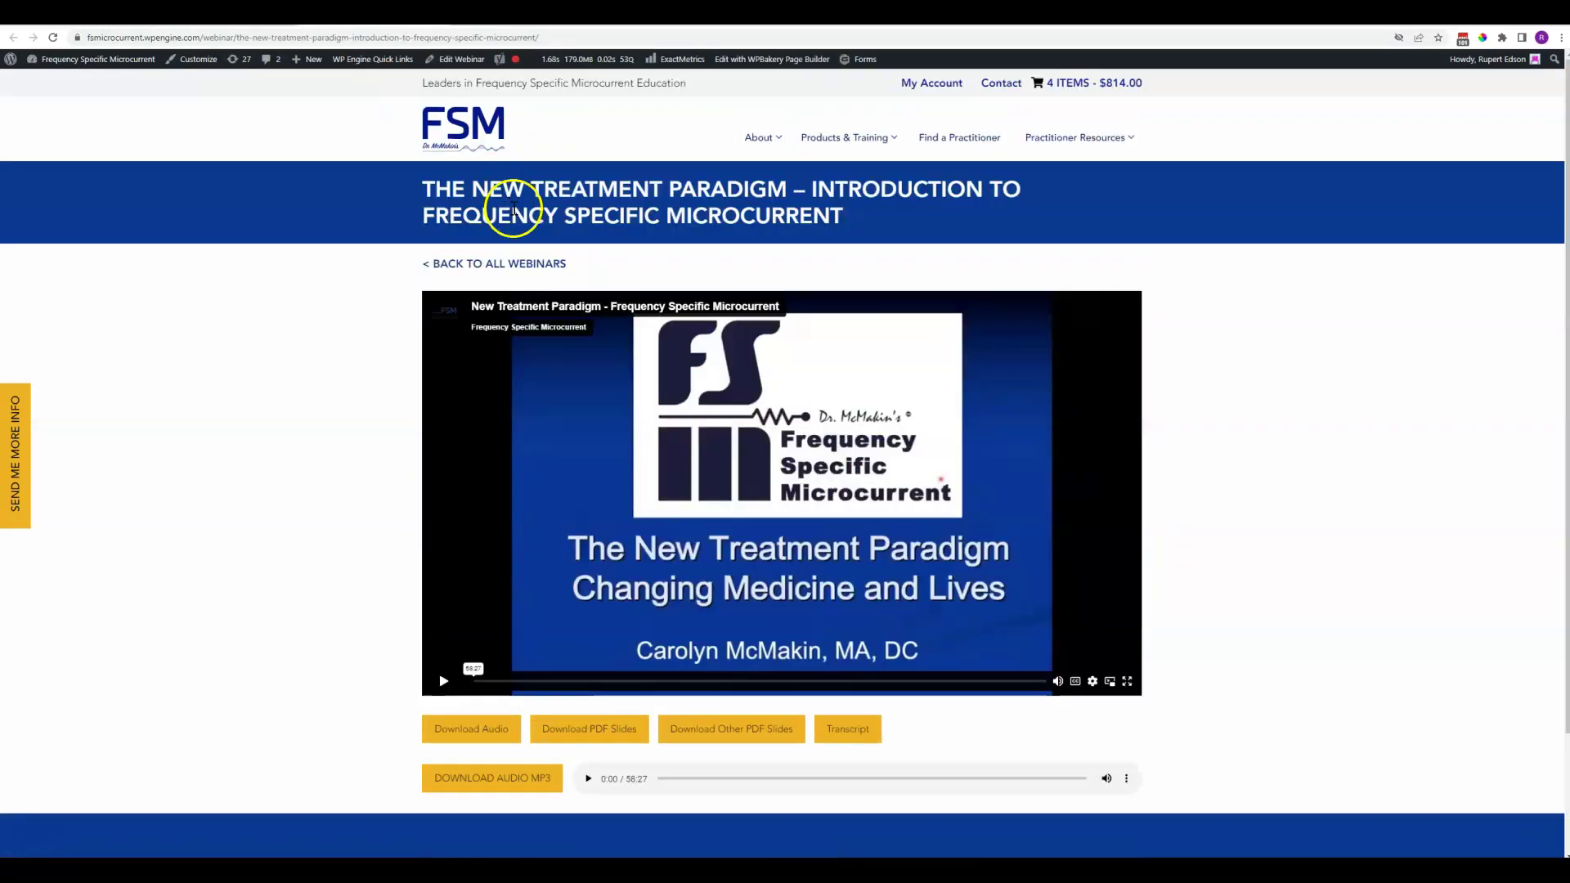
drag(843, 213, 422, 188)
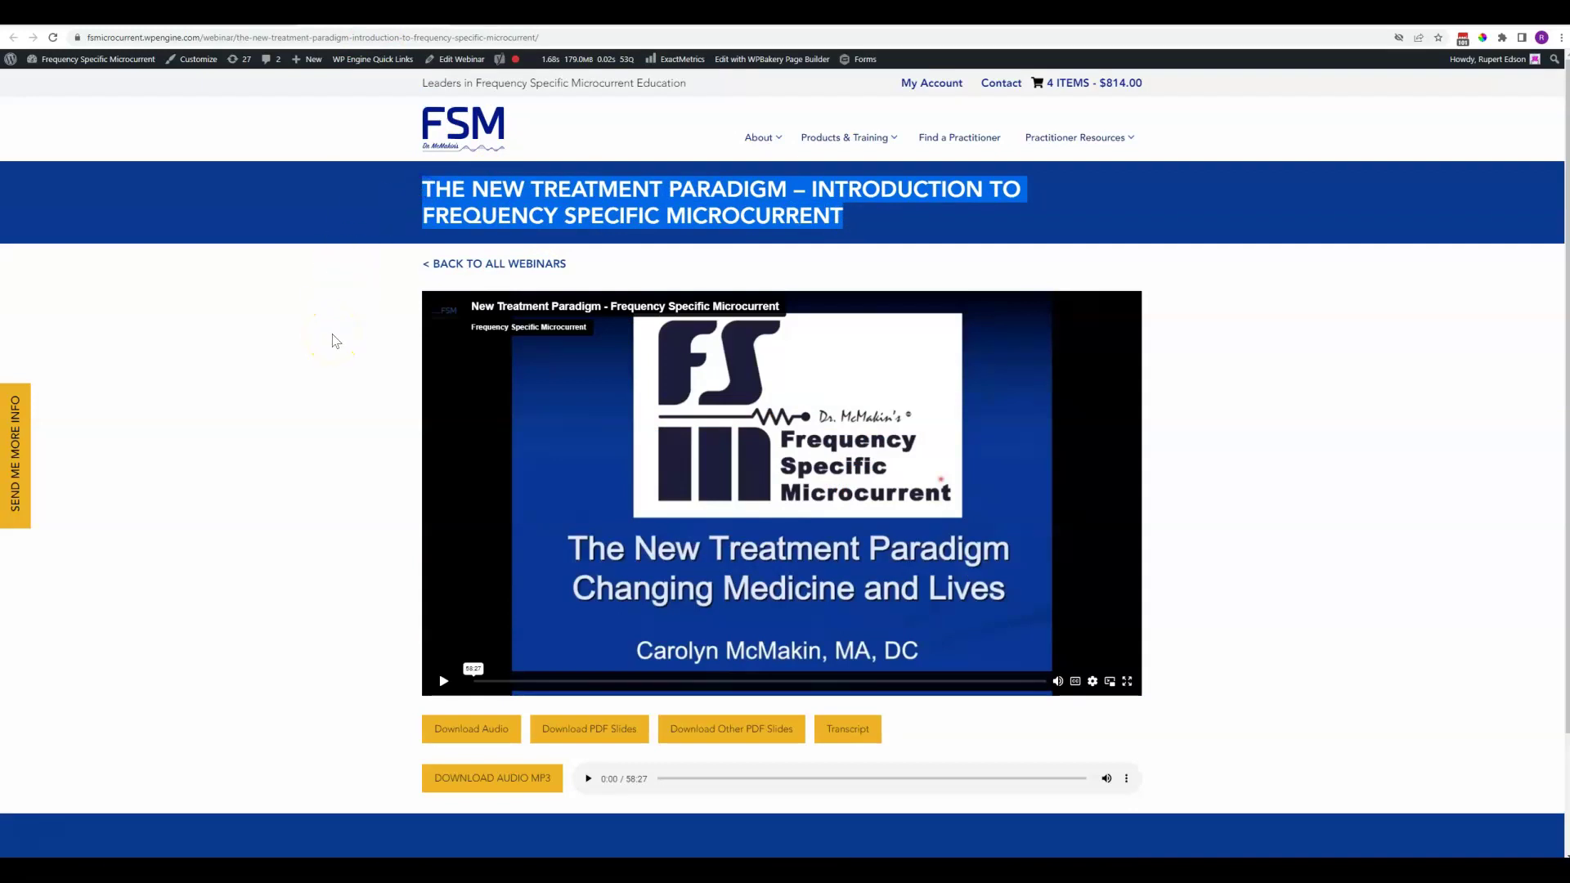
click(257, 14)
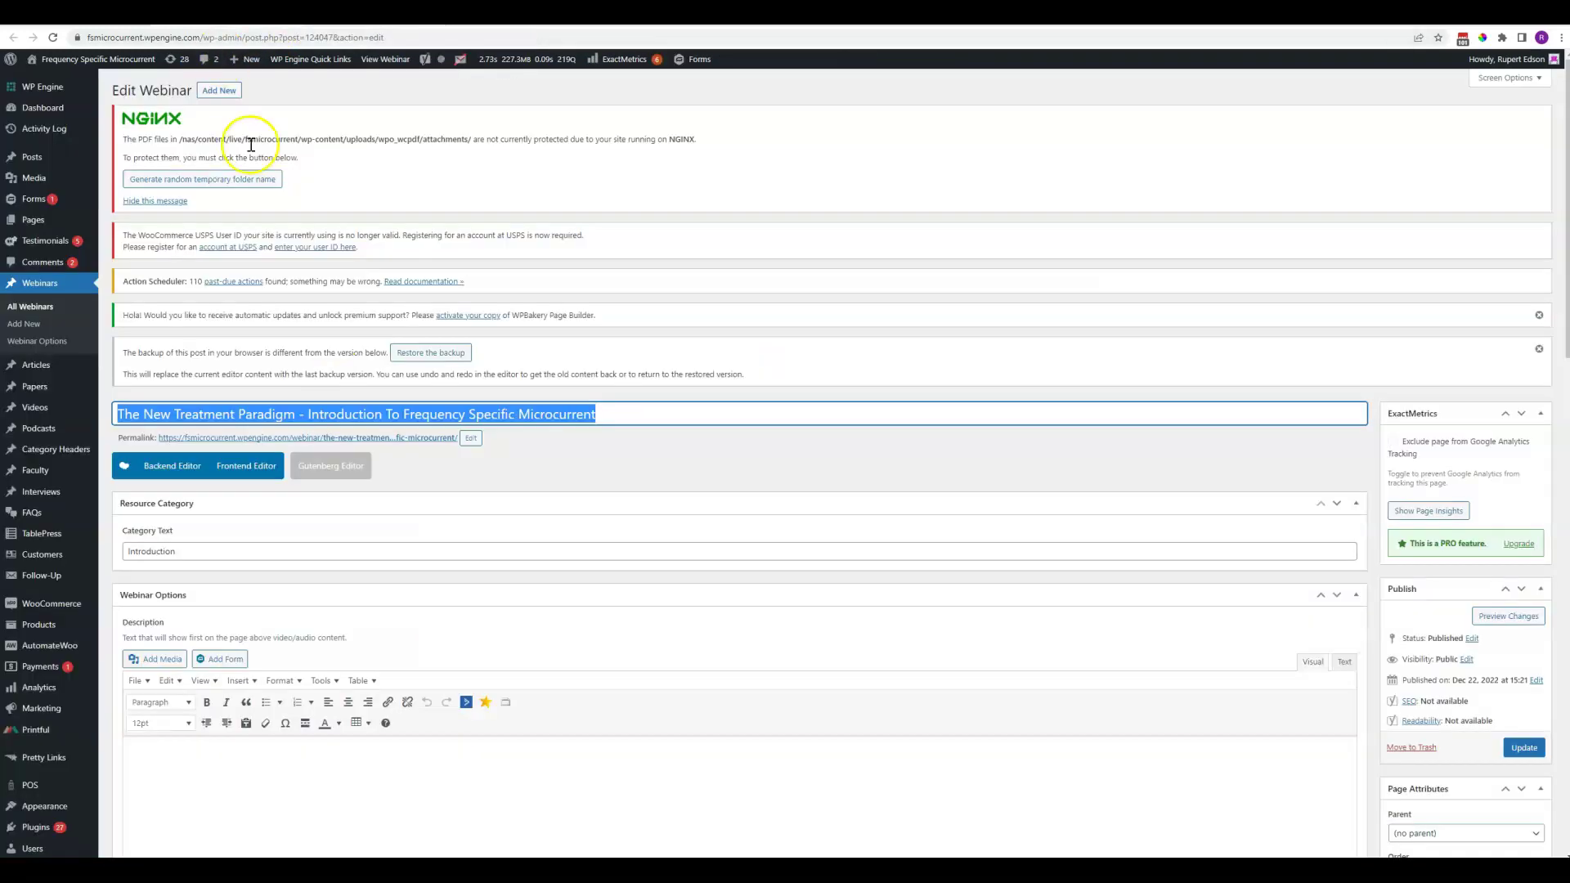
scroll(922, 350, down, 3)
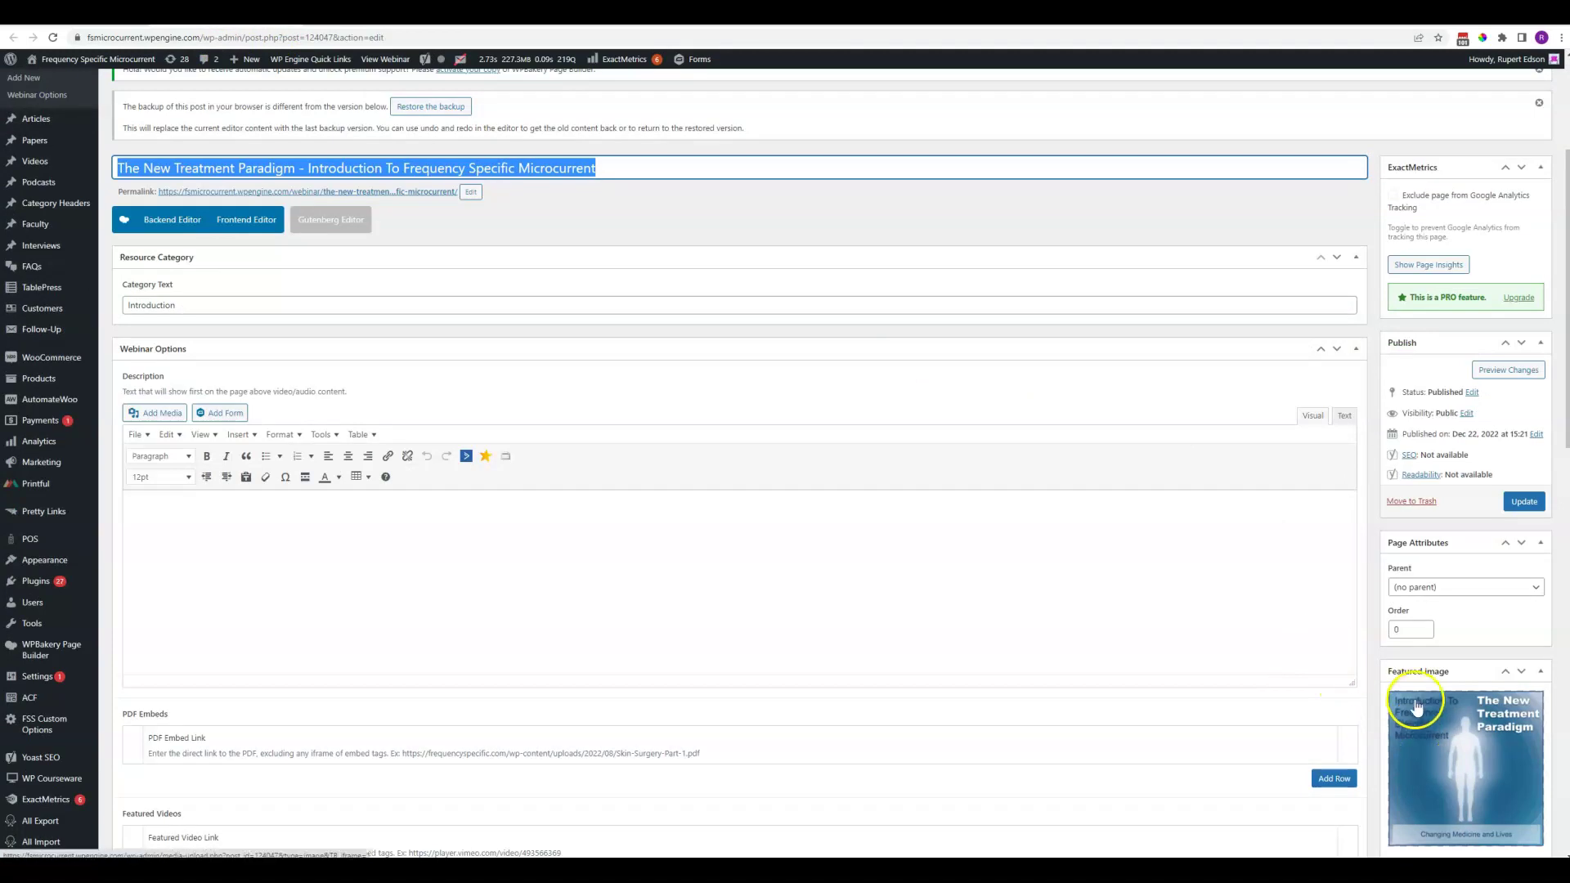
scroll(1417, 708, down, 2)
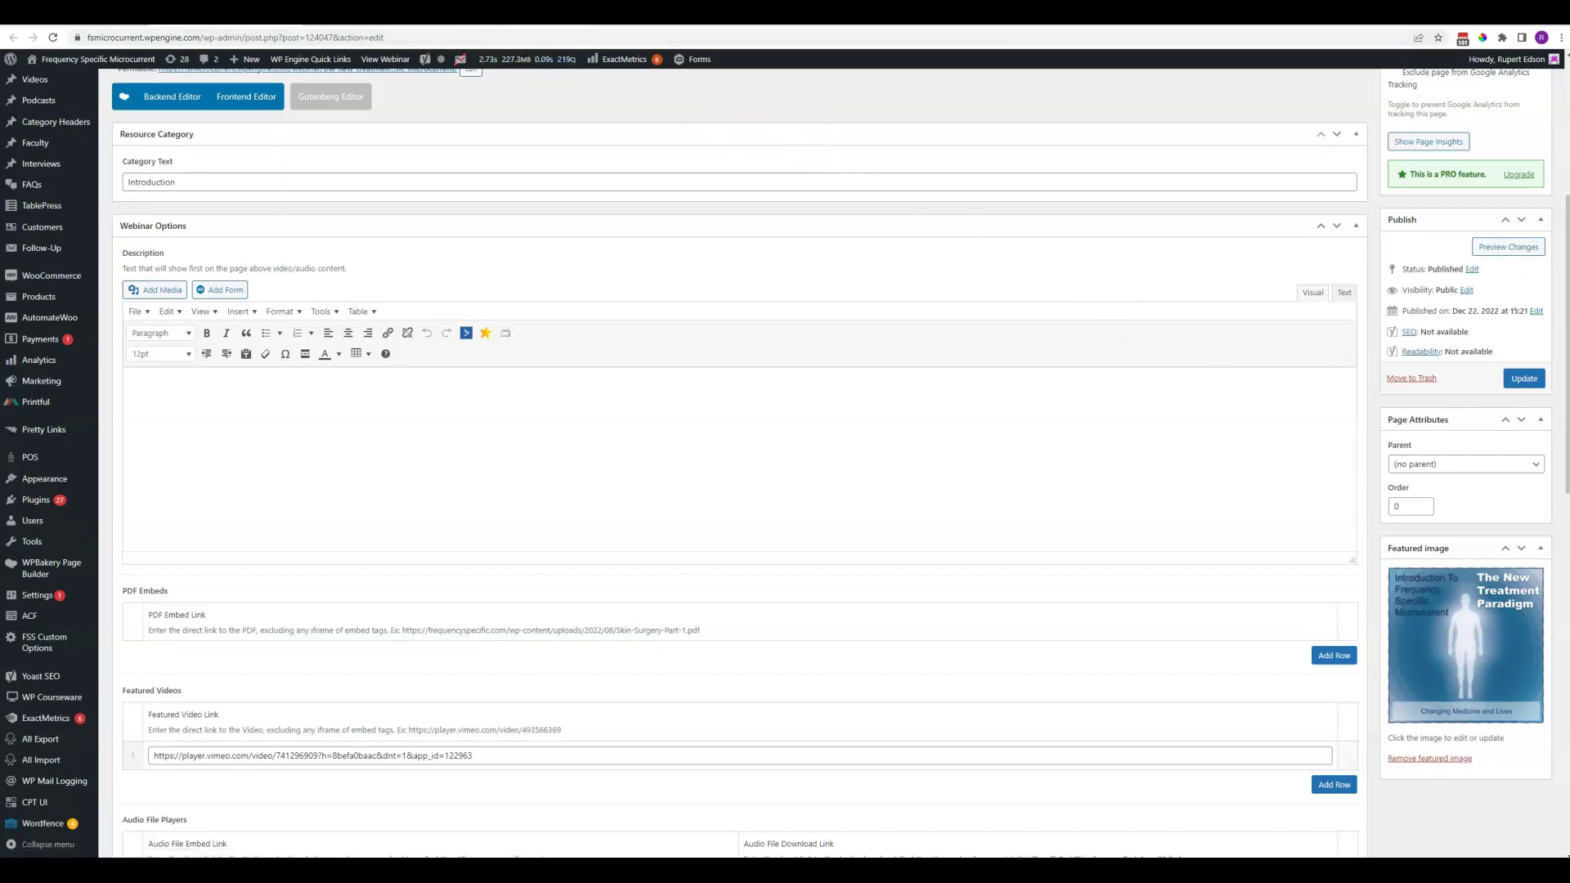
click(495, 26)
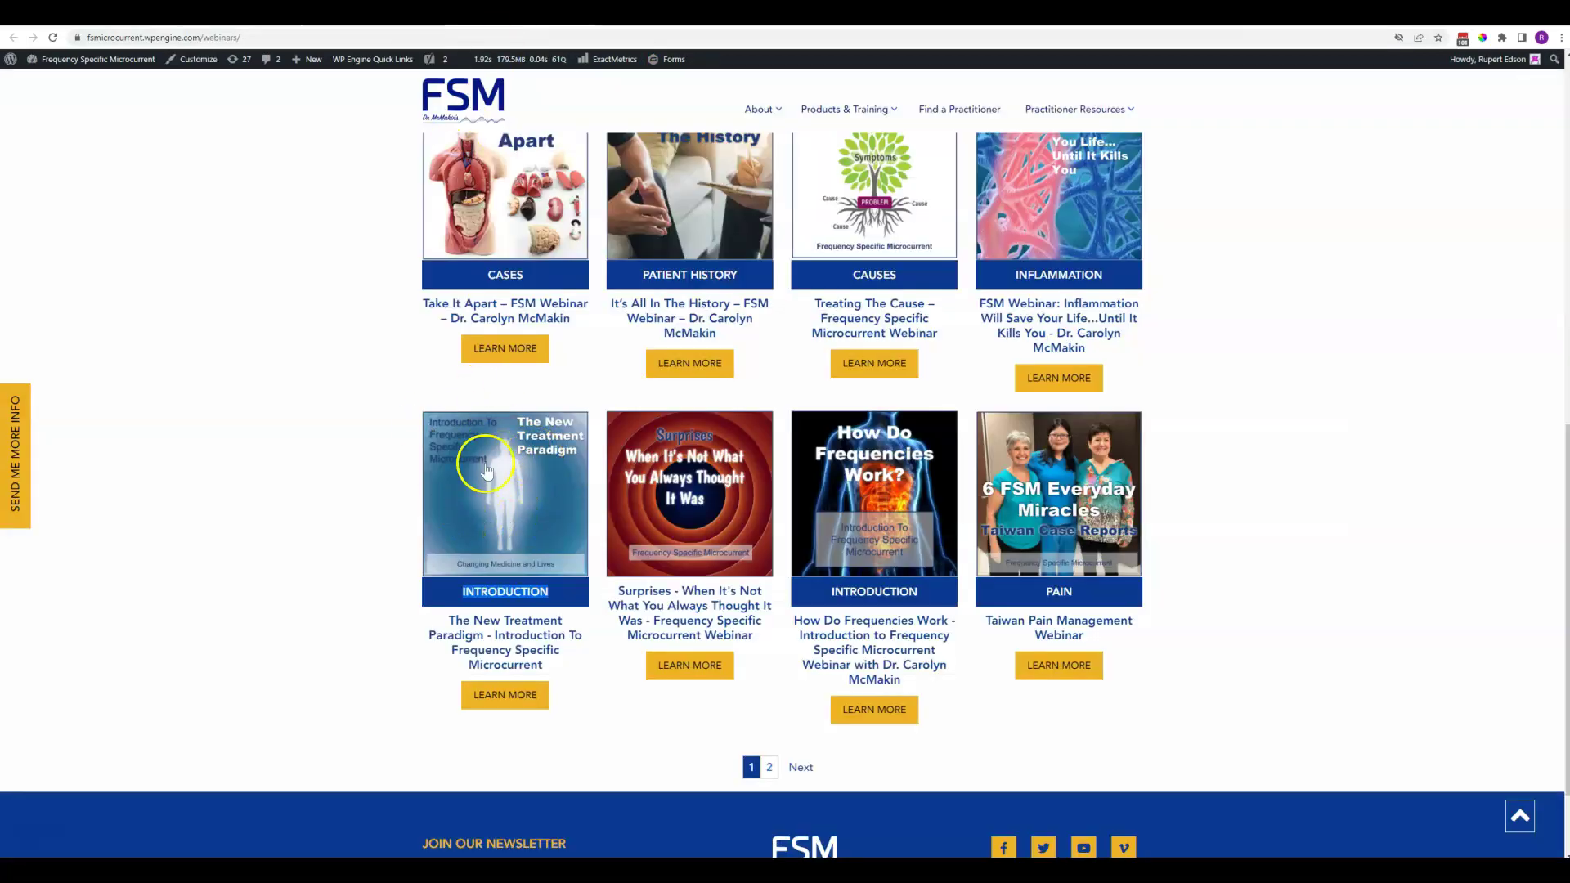
click(242, 27)
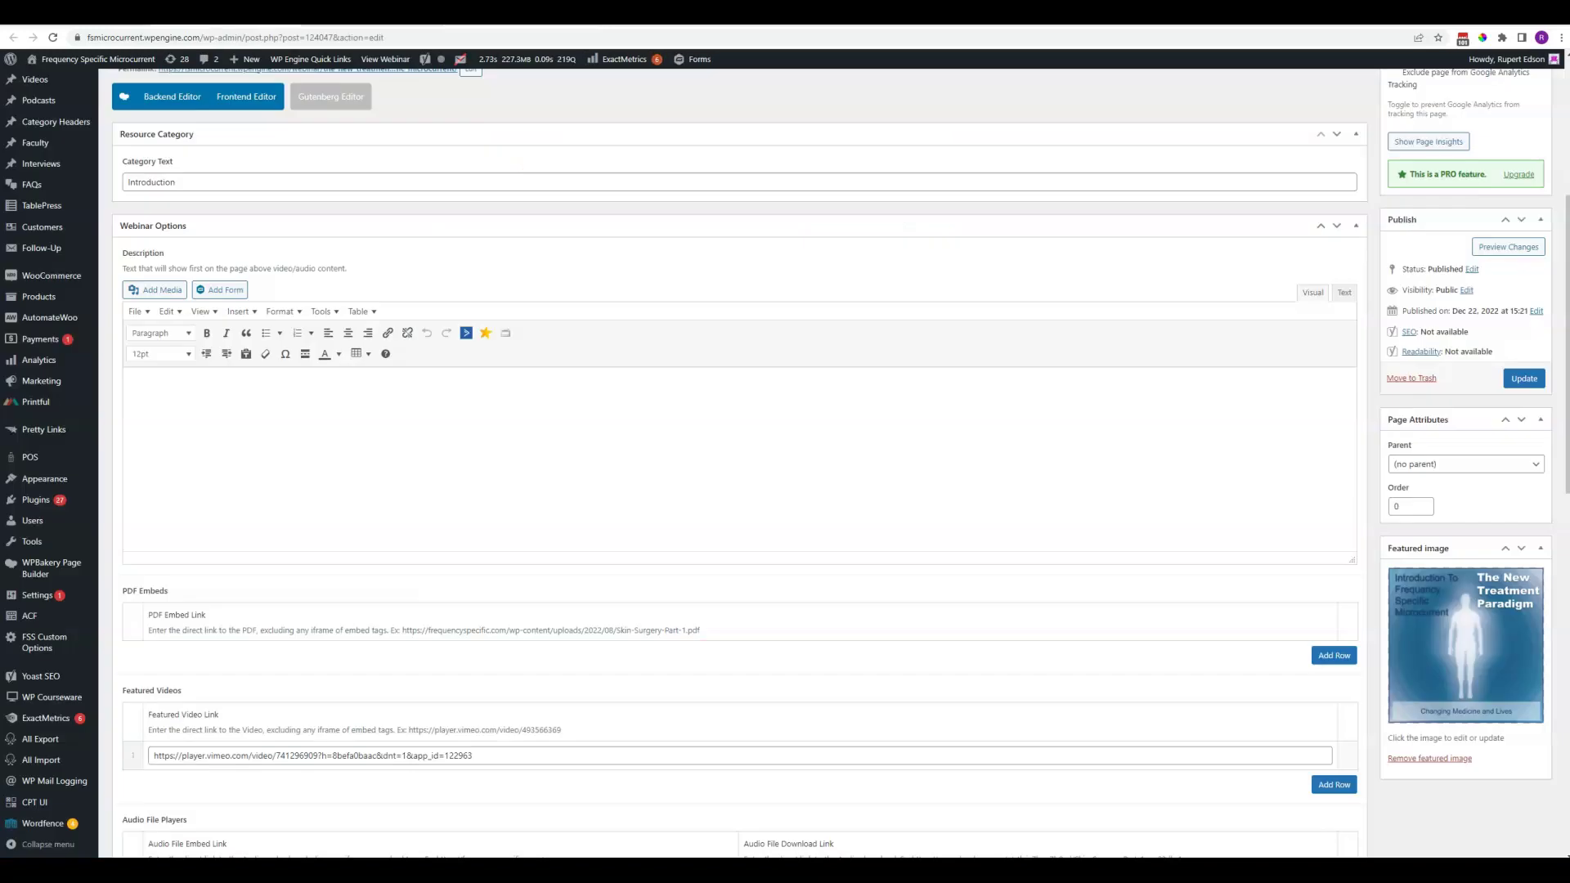
scroll(414, 323, down, 1)
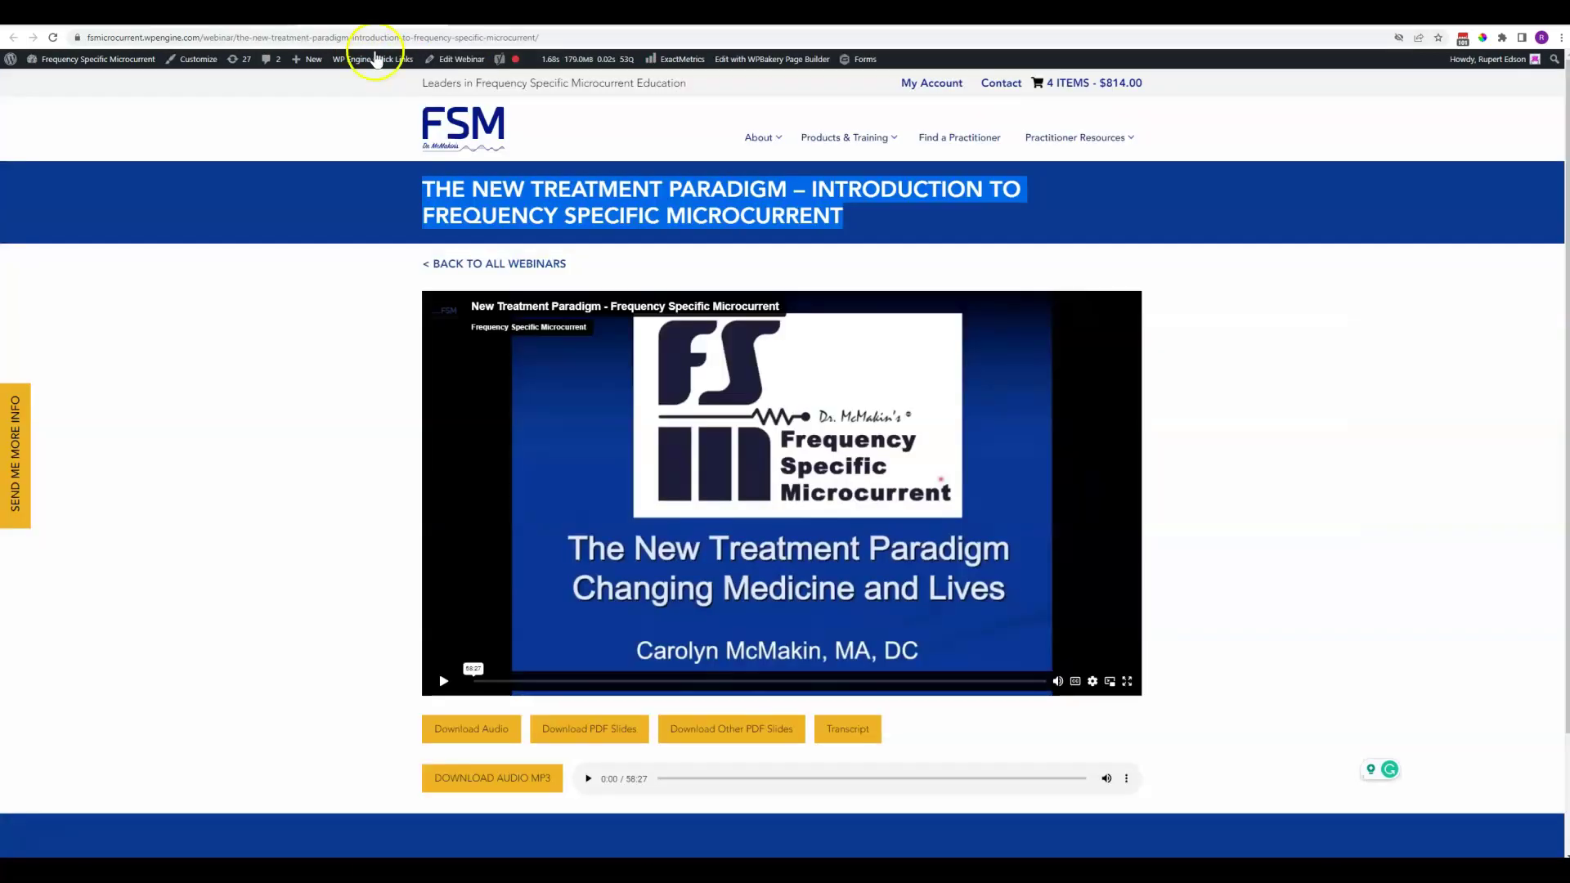
click(329, 29)
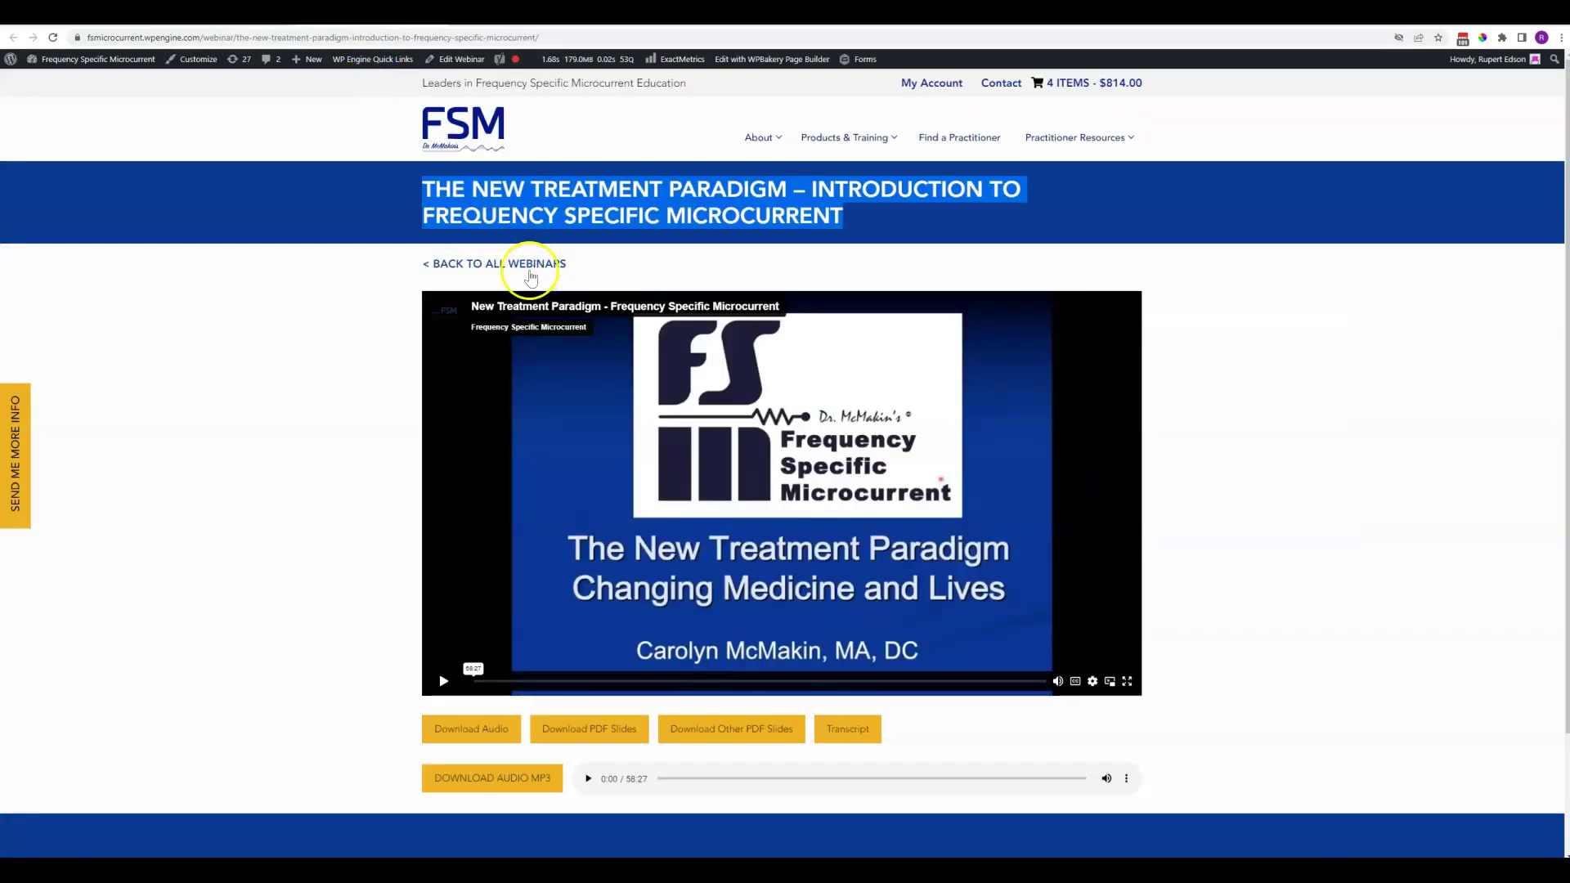
drag(594, 264, 426, 267)
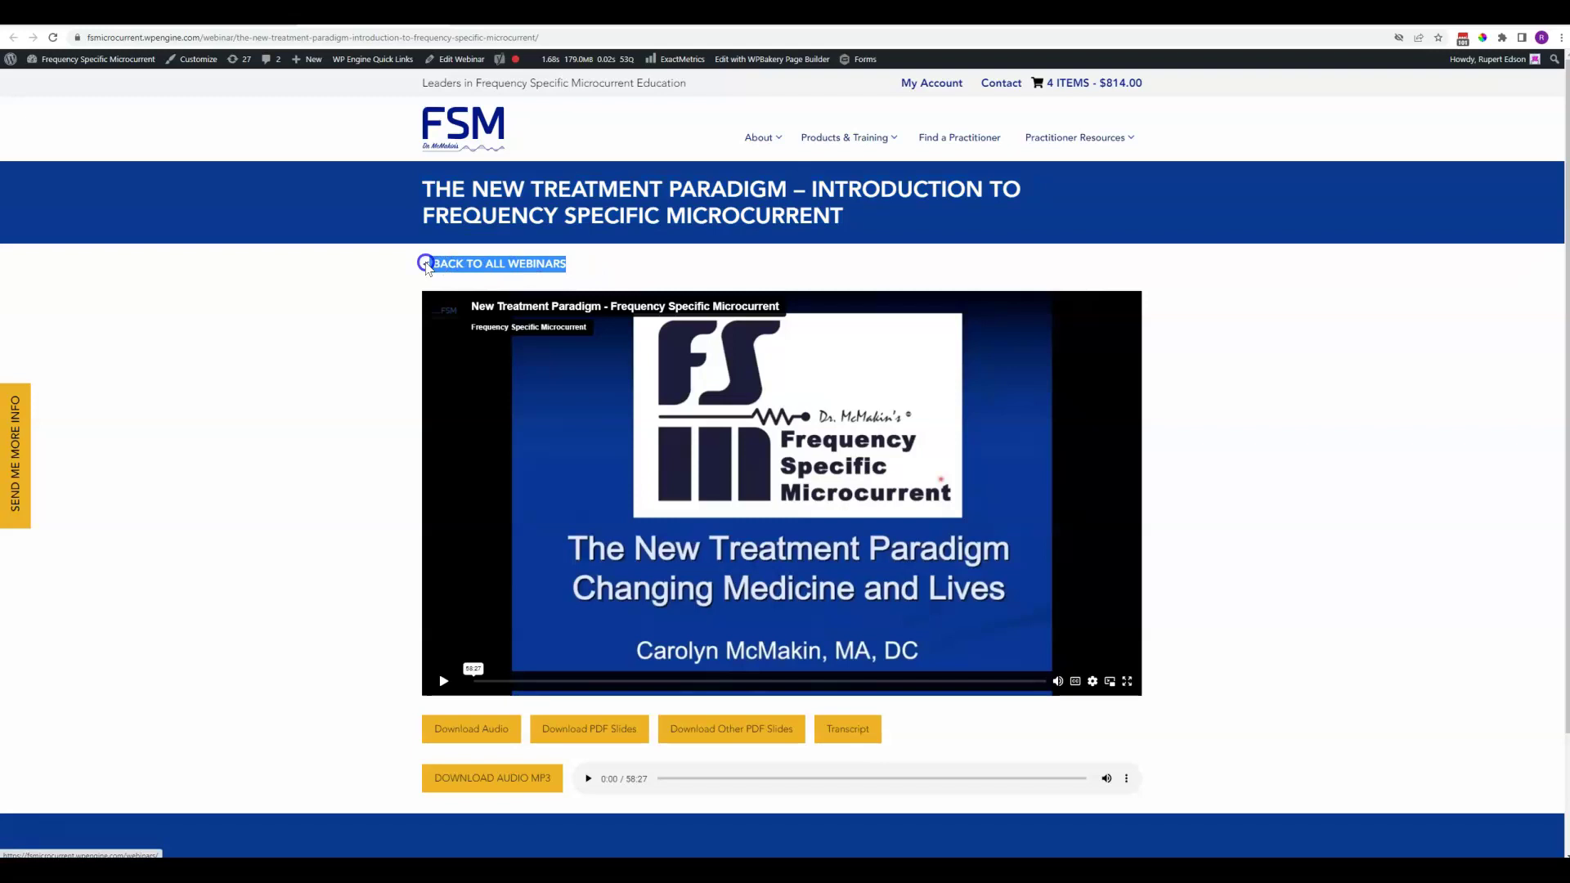
click(1323, 342)
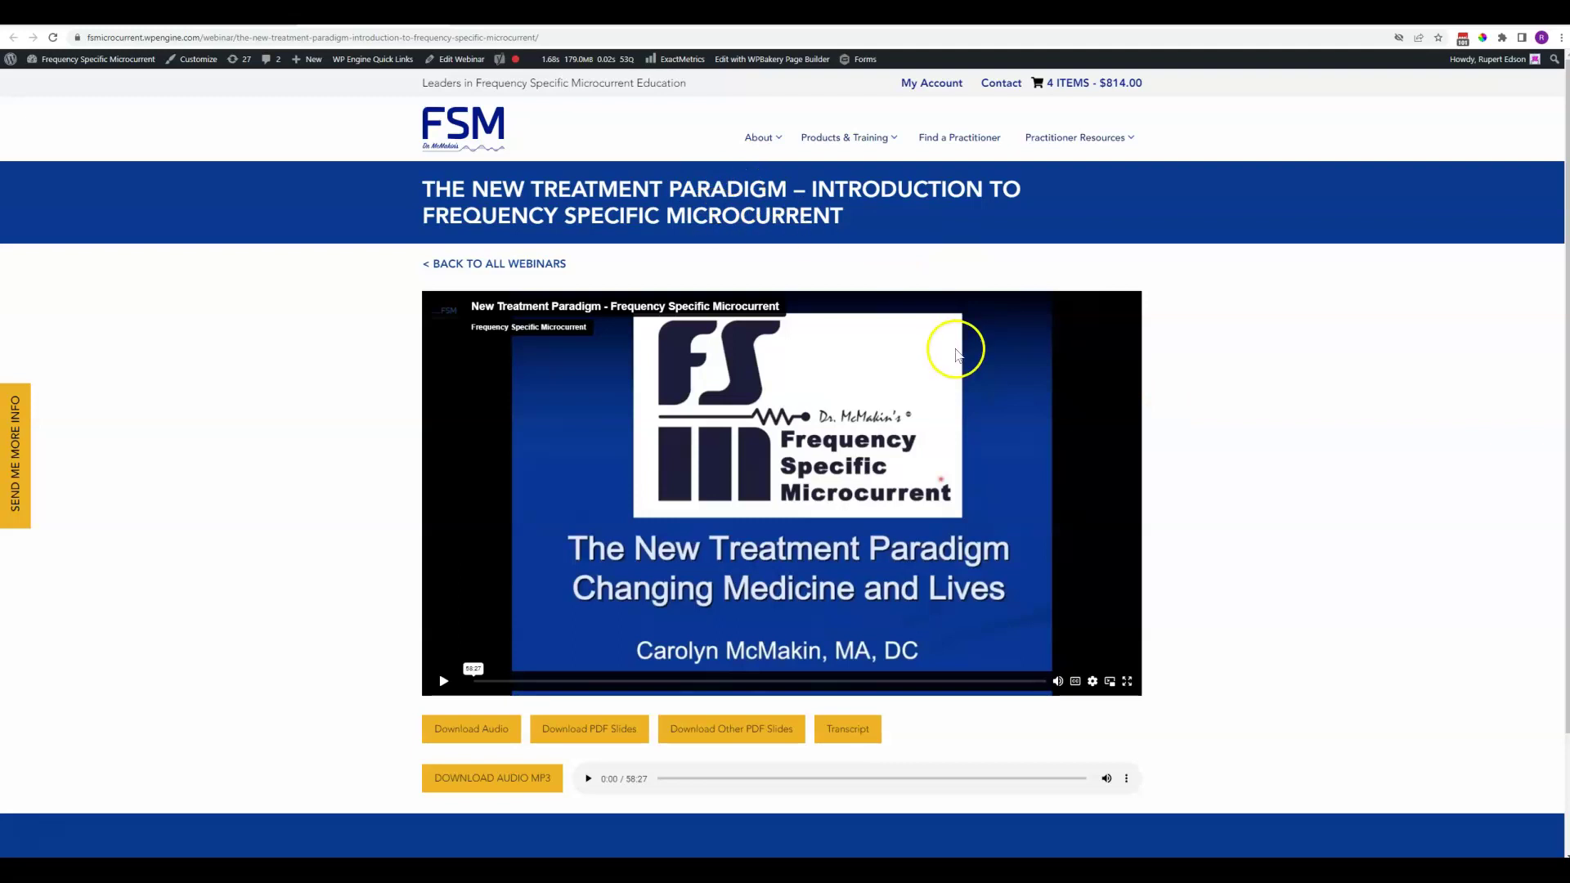
click(311, 12)
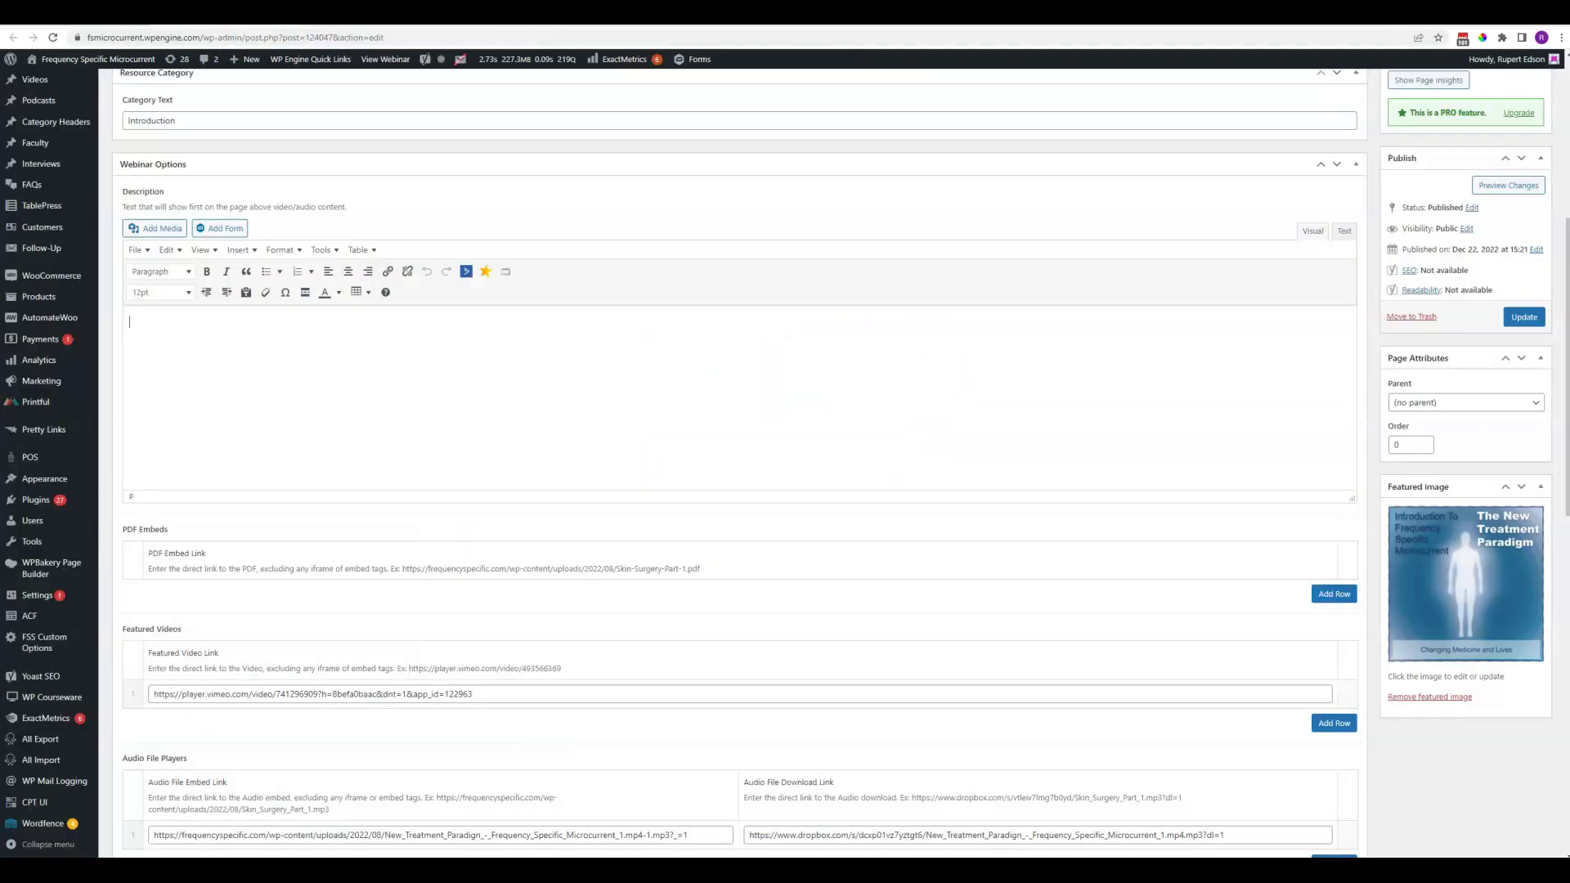
scroll(263, 203, down, 2)
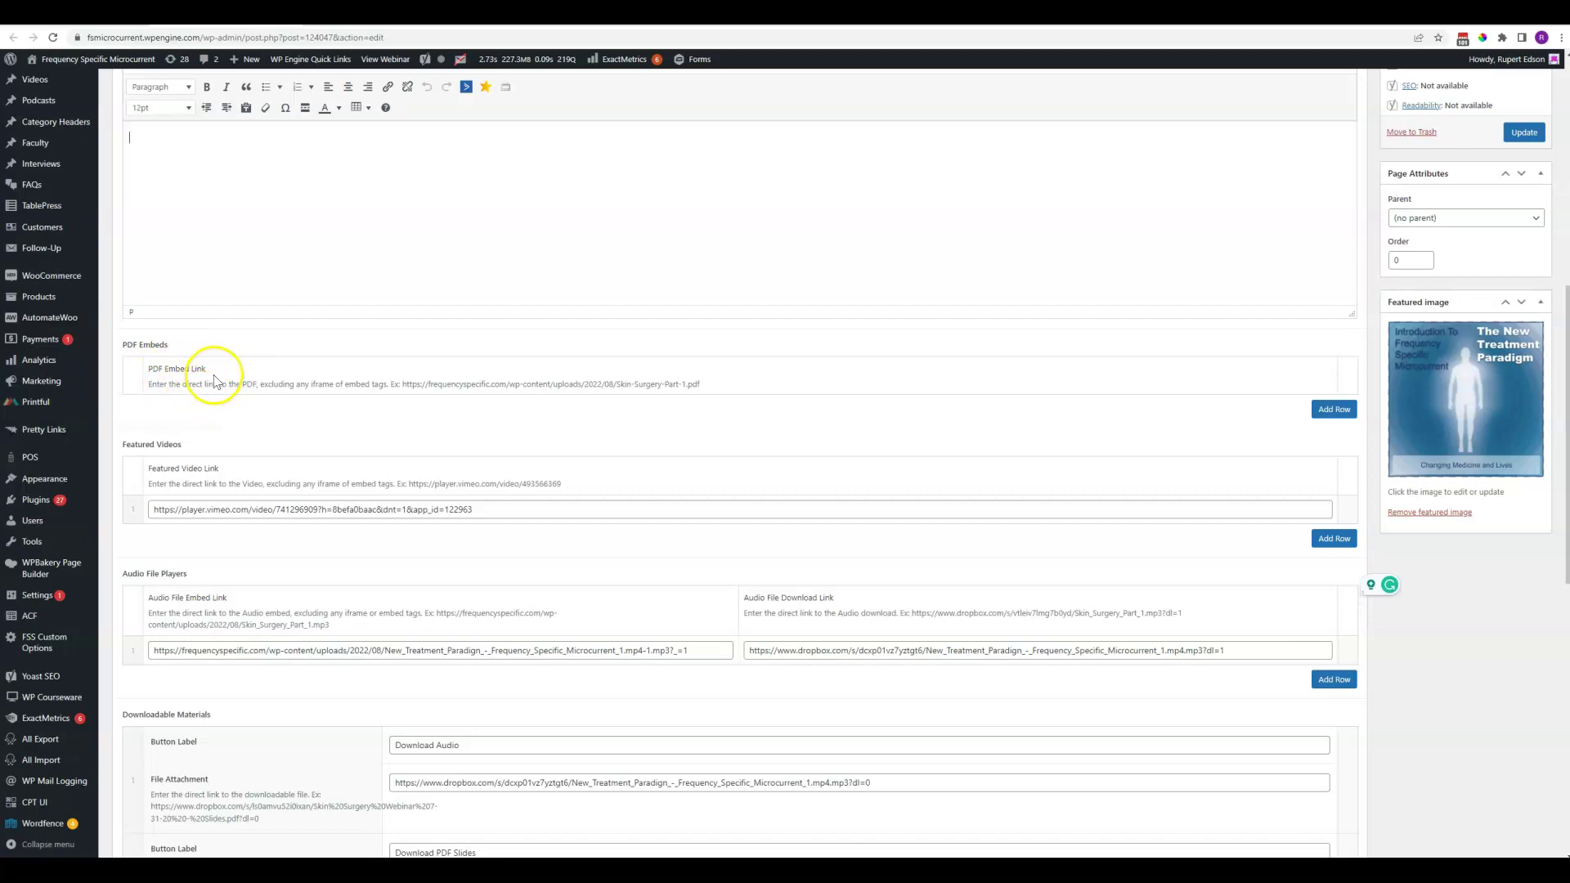
scroll(215, 381, down, 2)
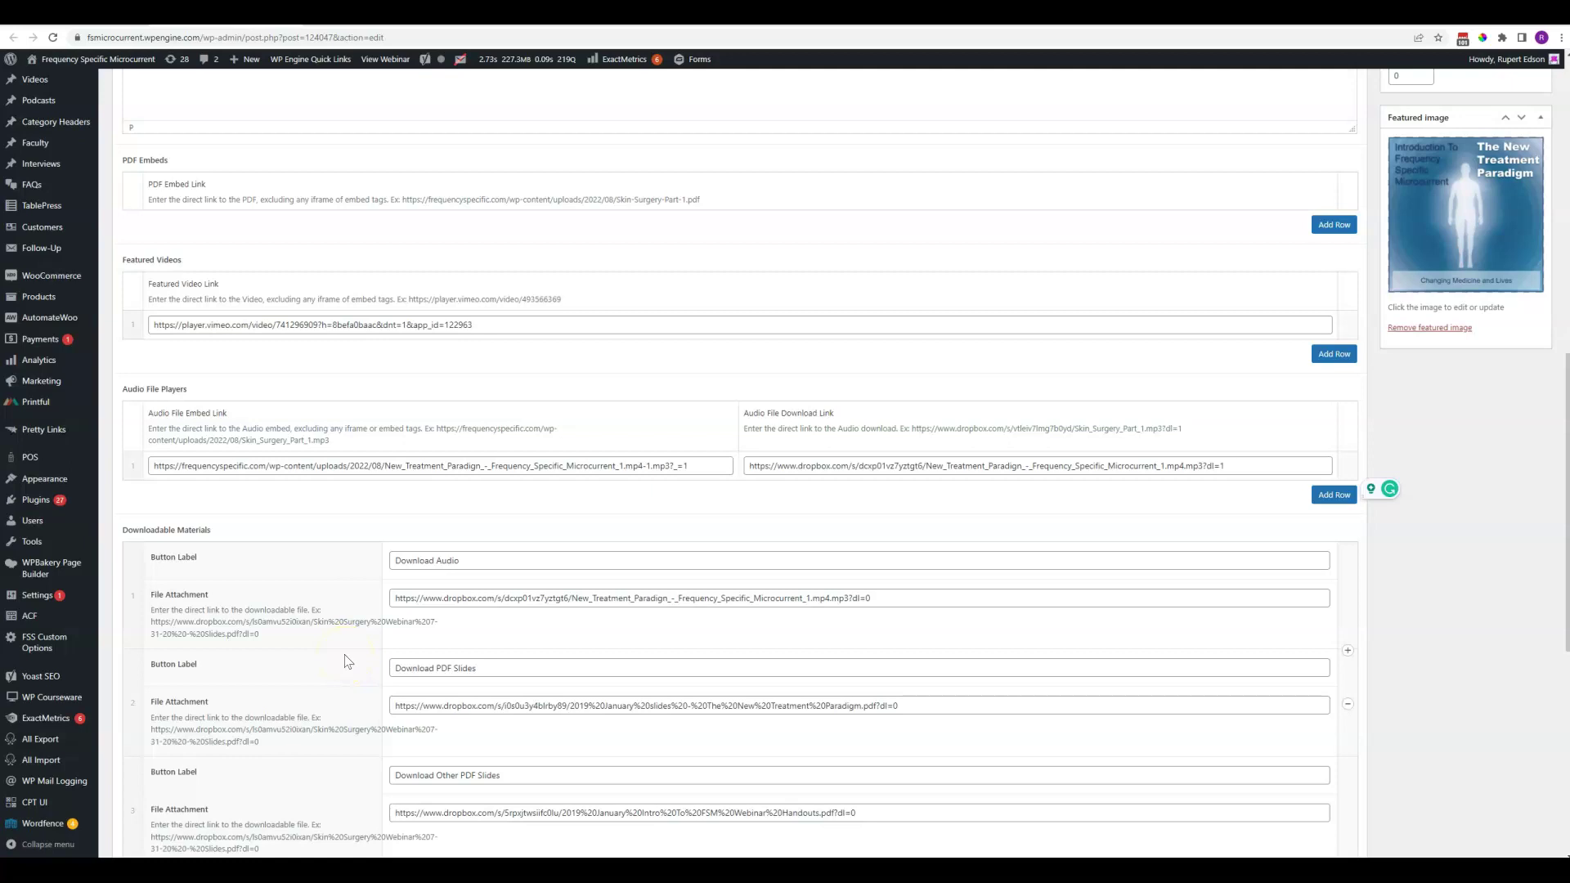
scroll(398, 659, up, 1)
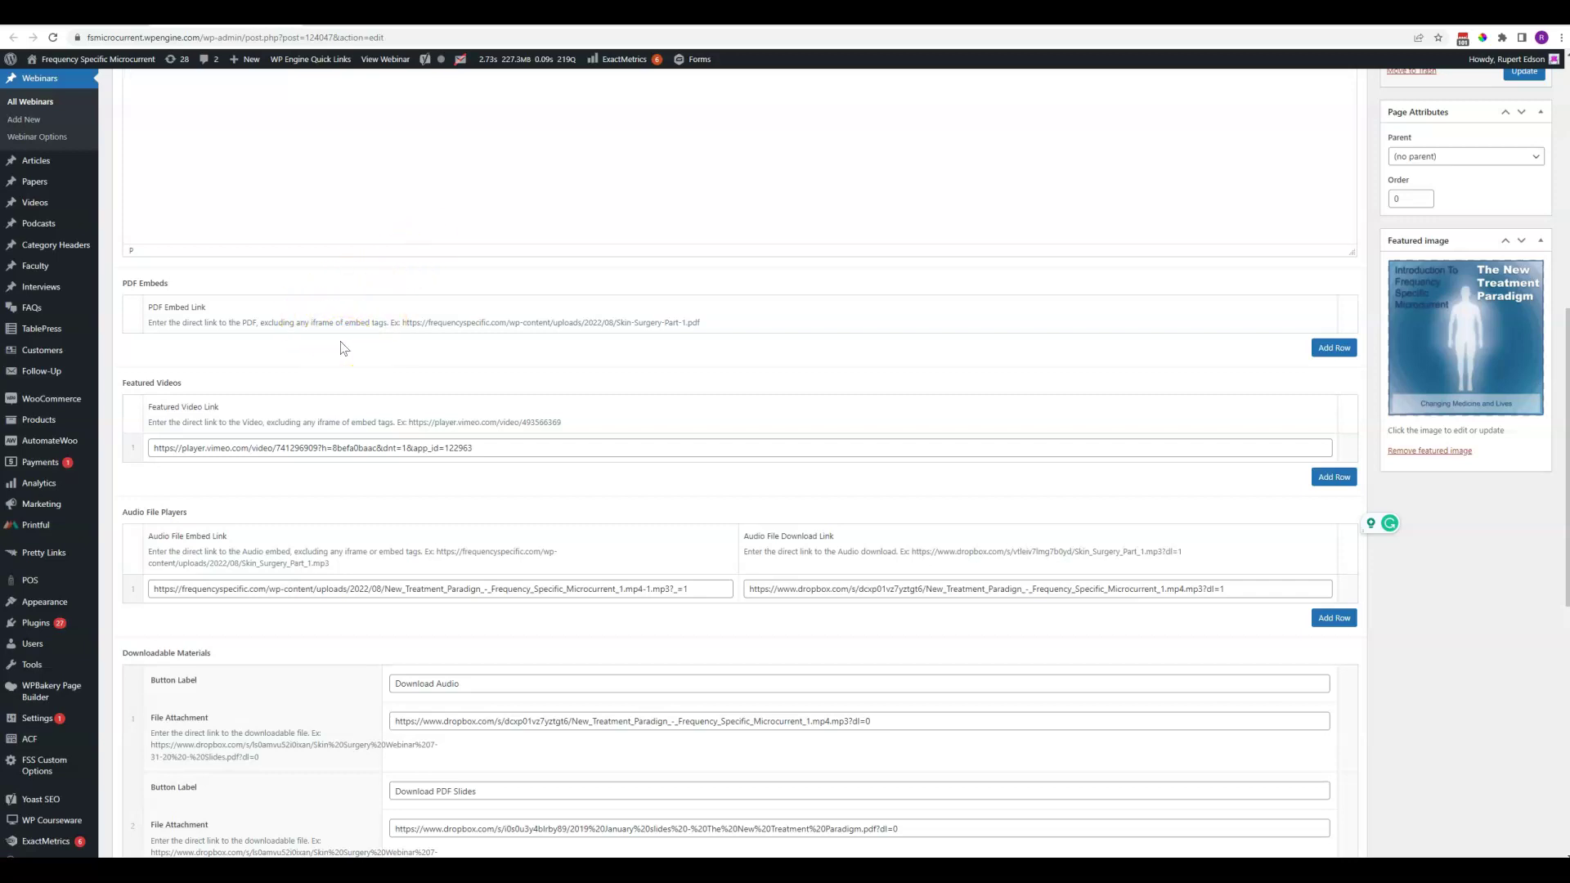
scroll(295, 388, down, 2)
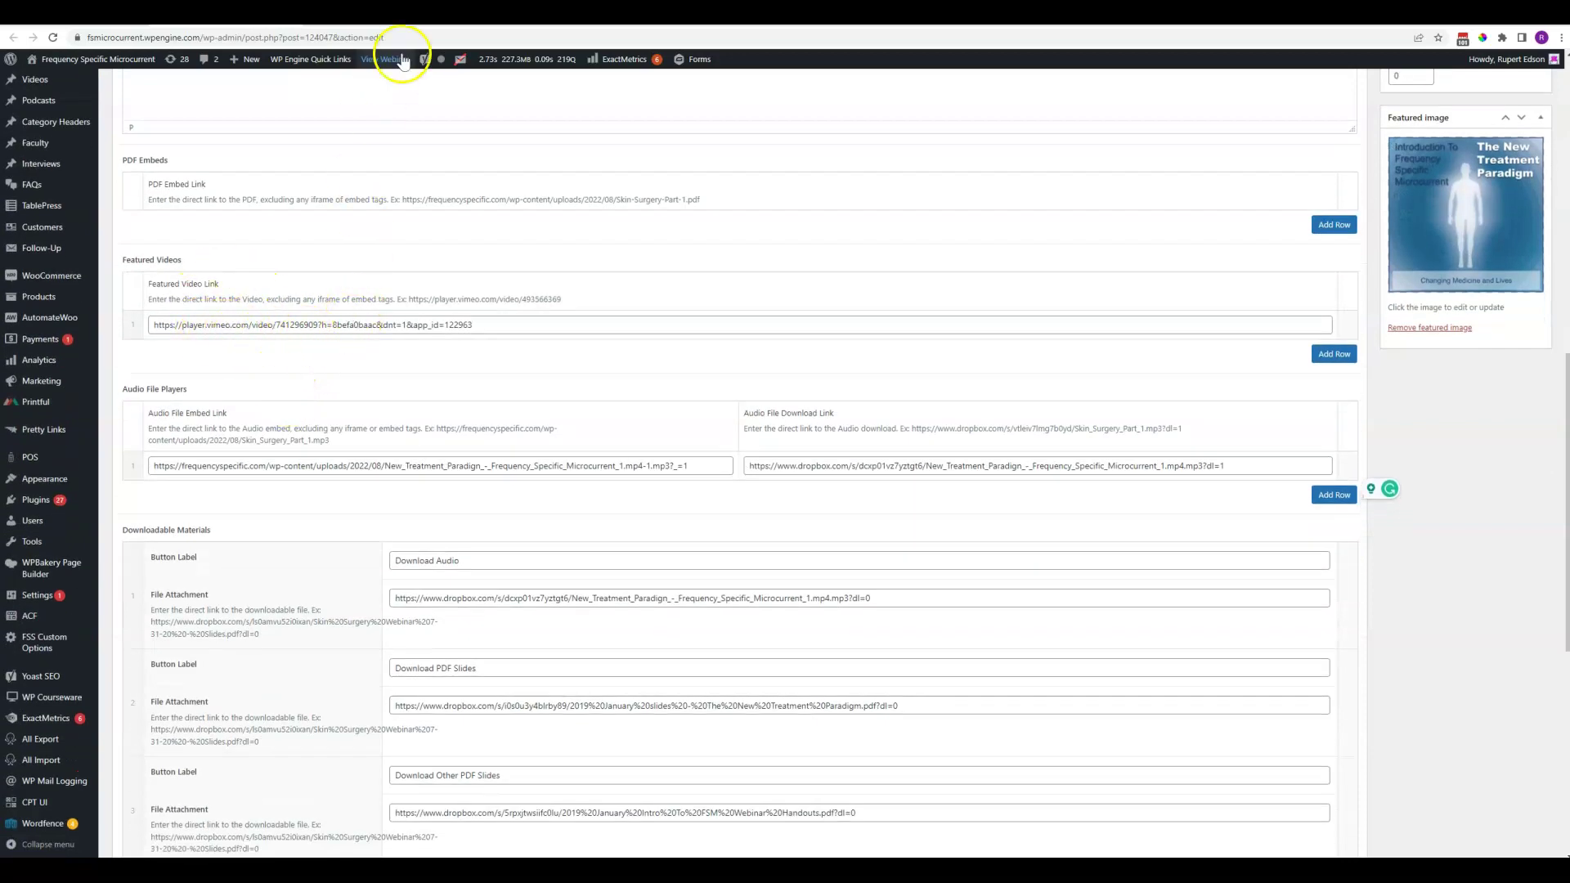
key(ctrl+Tab)
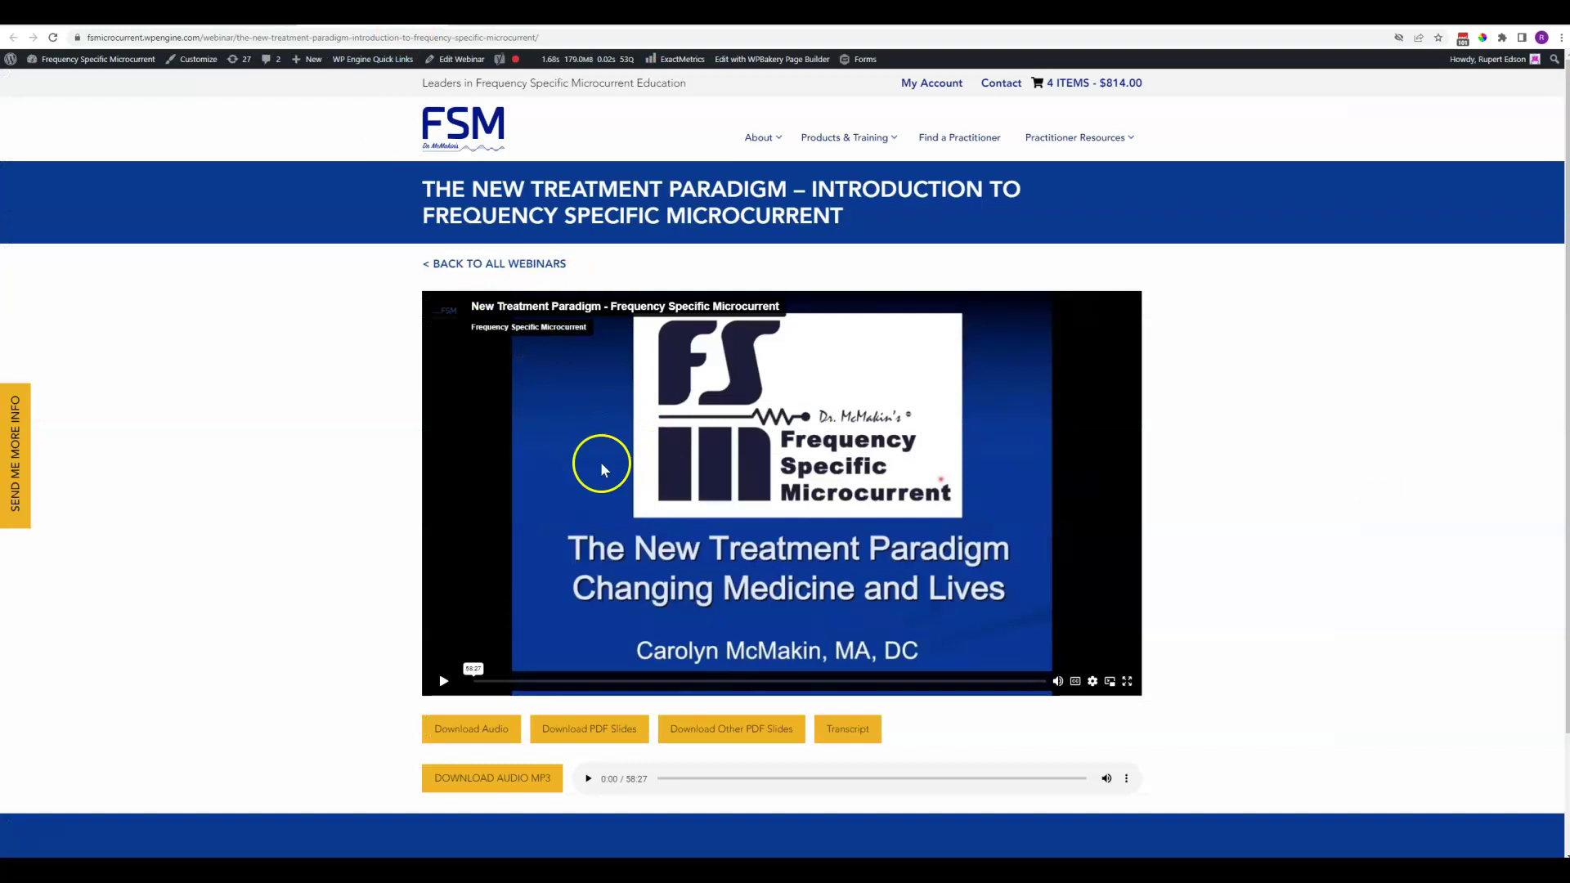
key(ctrl+Tab)
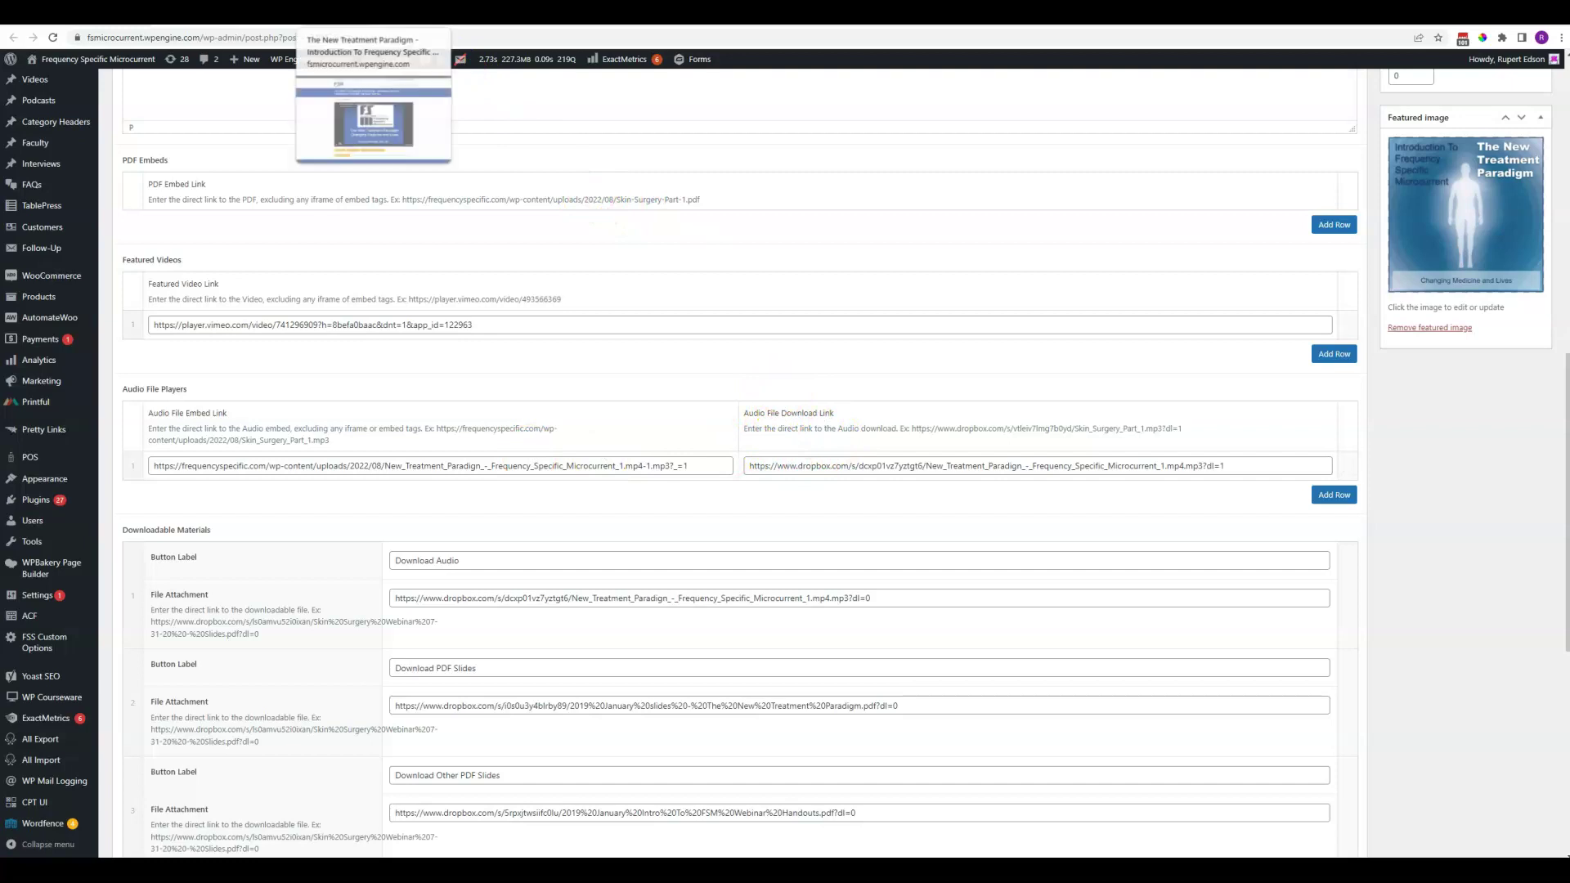
click(368, 12)
scroll(664, 523, down, 3)
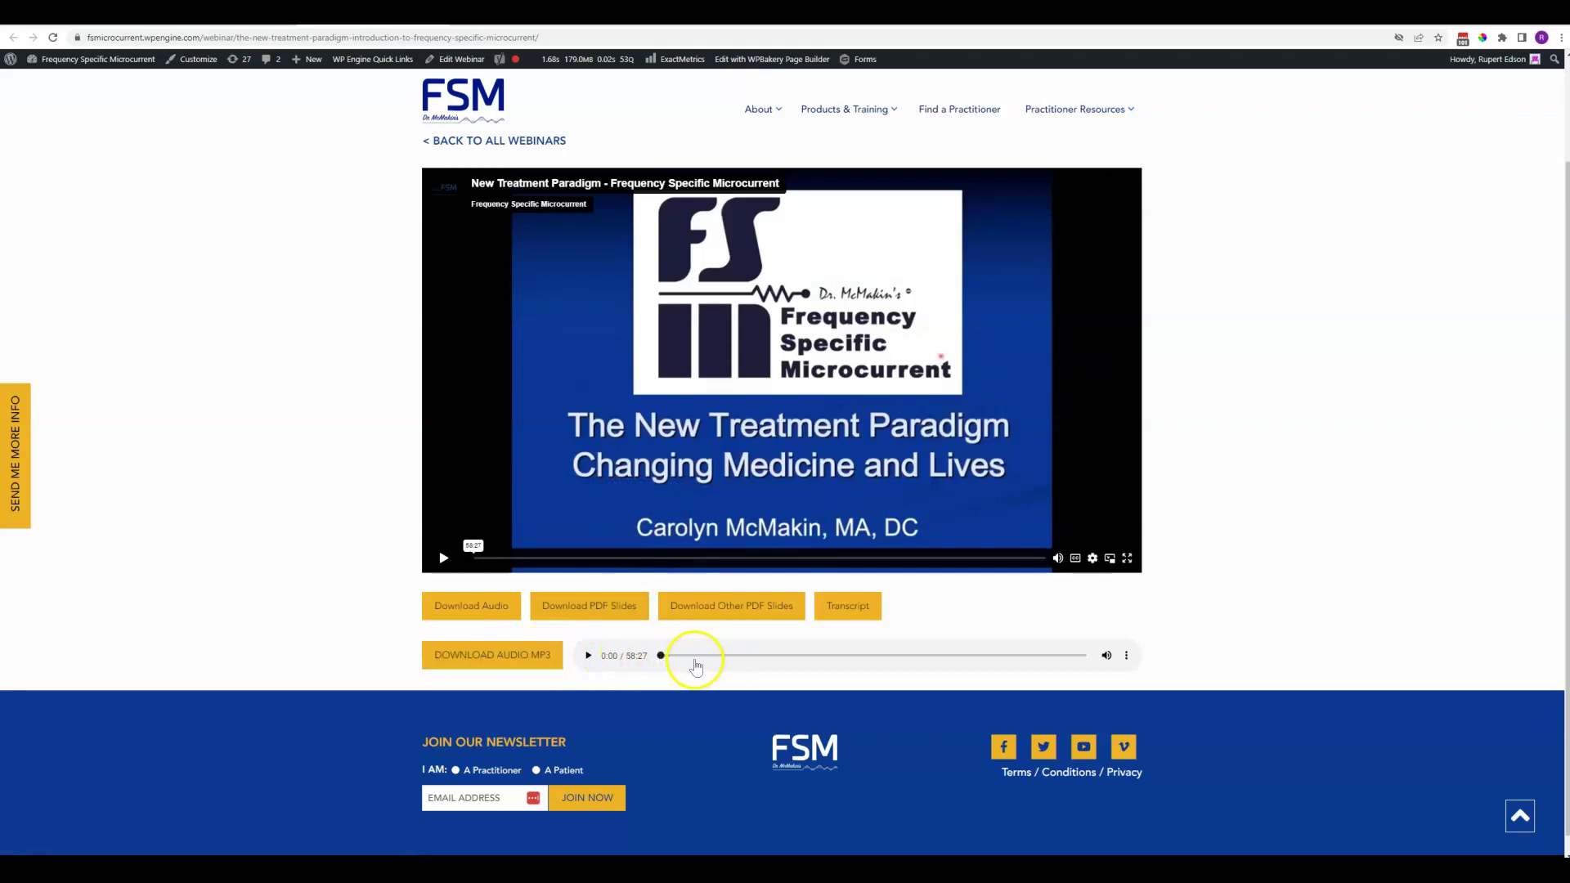
key(ctrl+Tab)
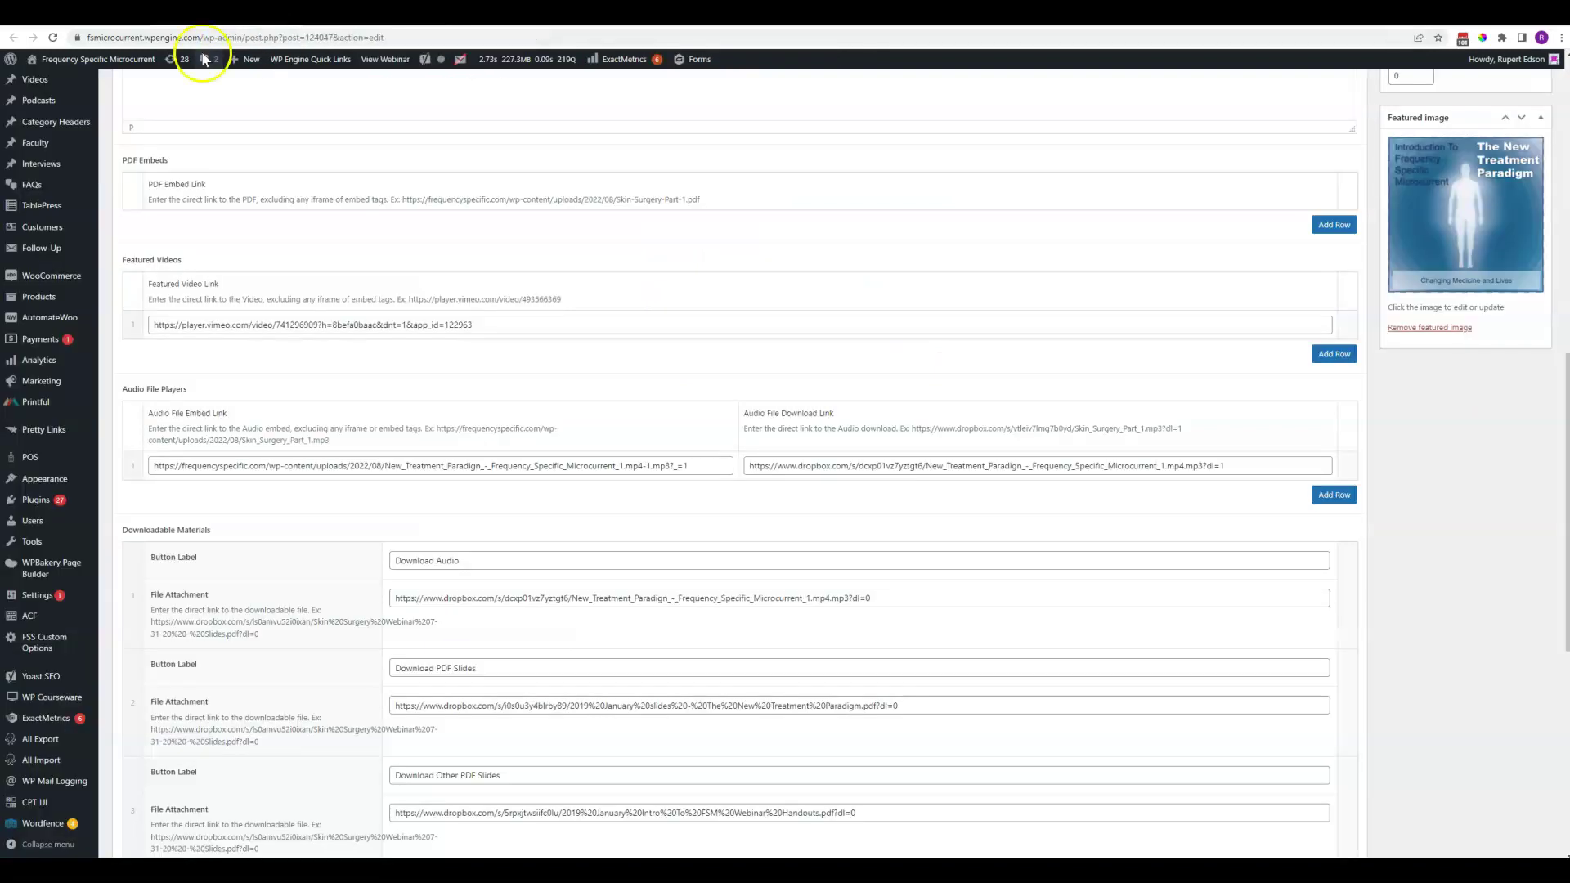
scroll(232, 235, down, 3)
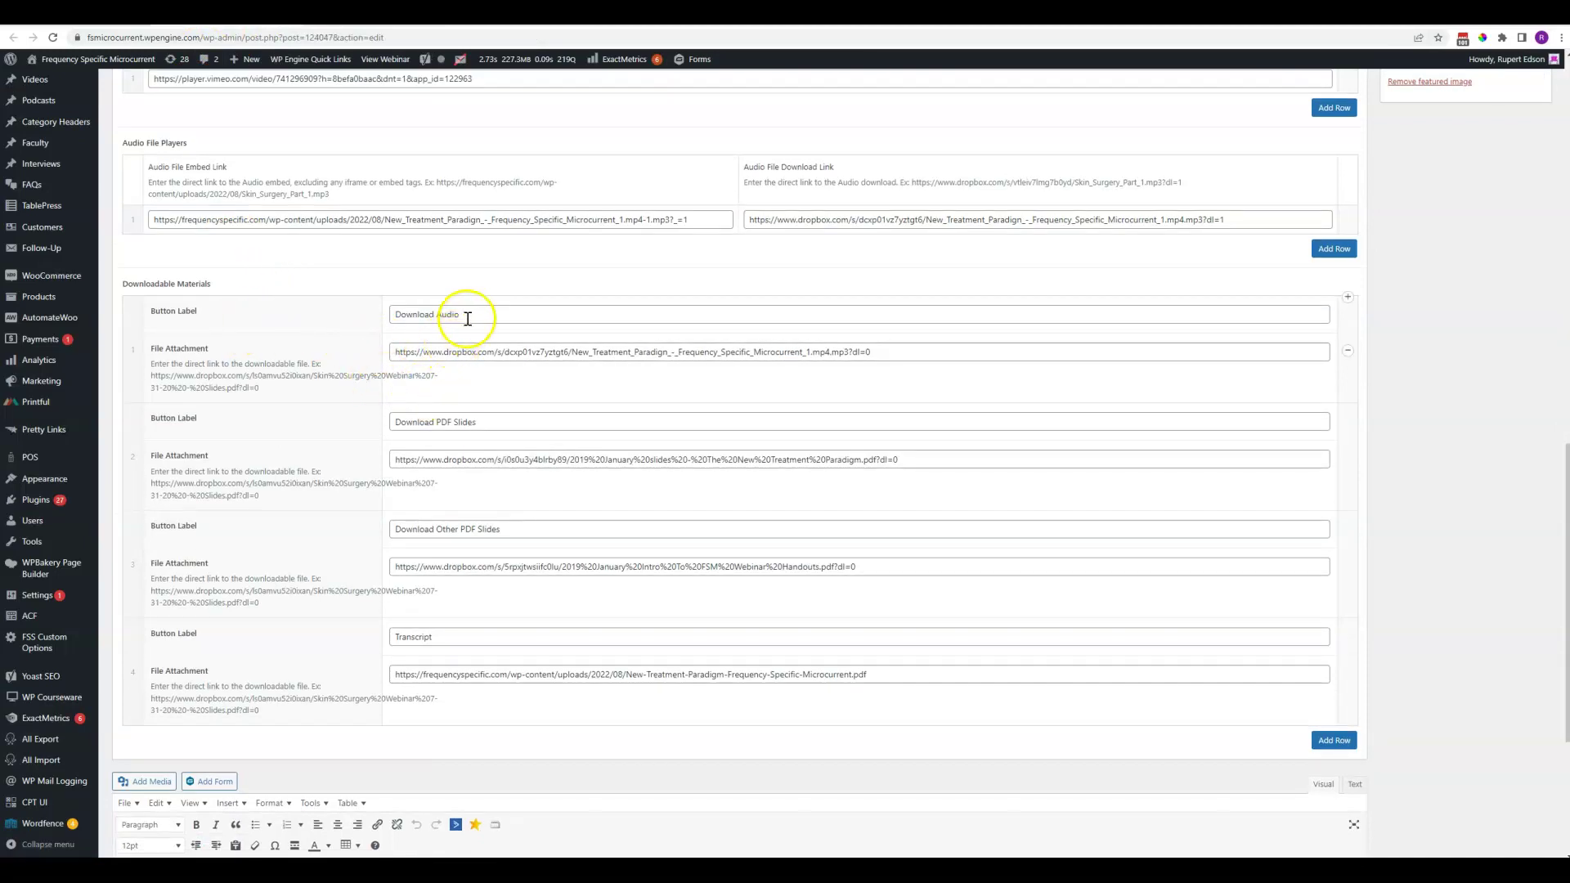
drag(468, 315, 390, 310)
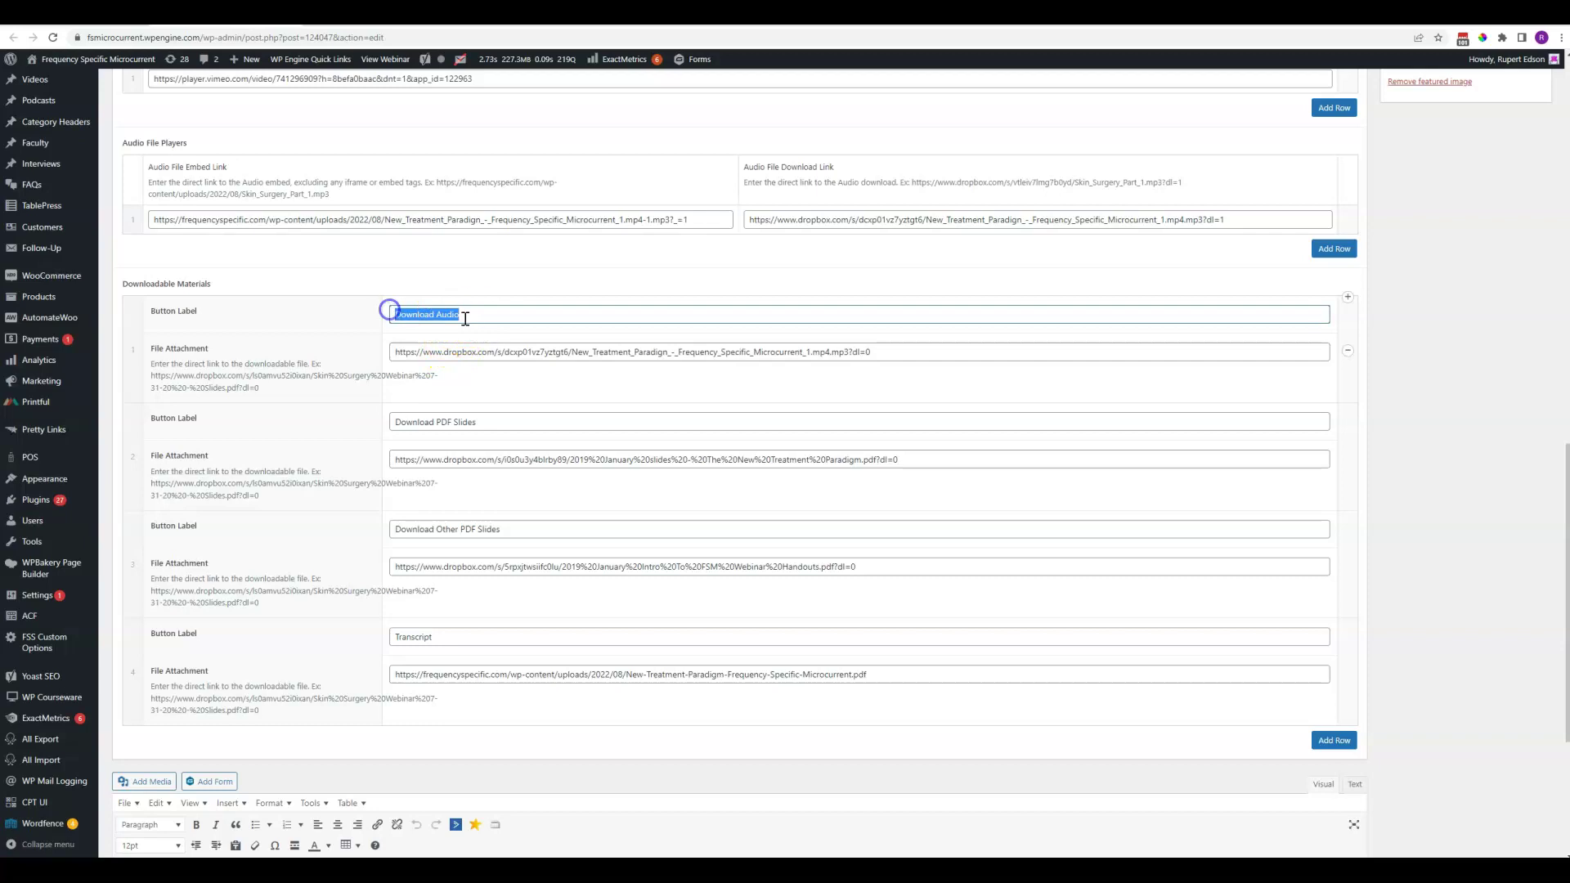
click(511, 350)
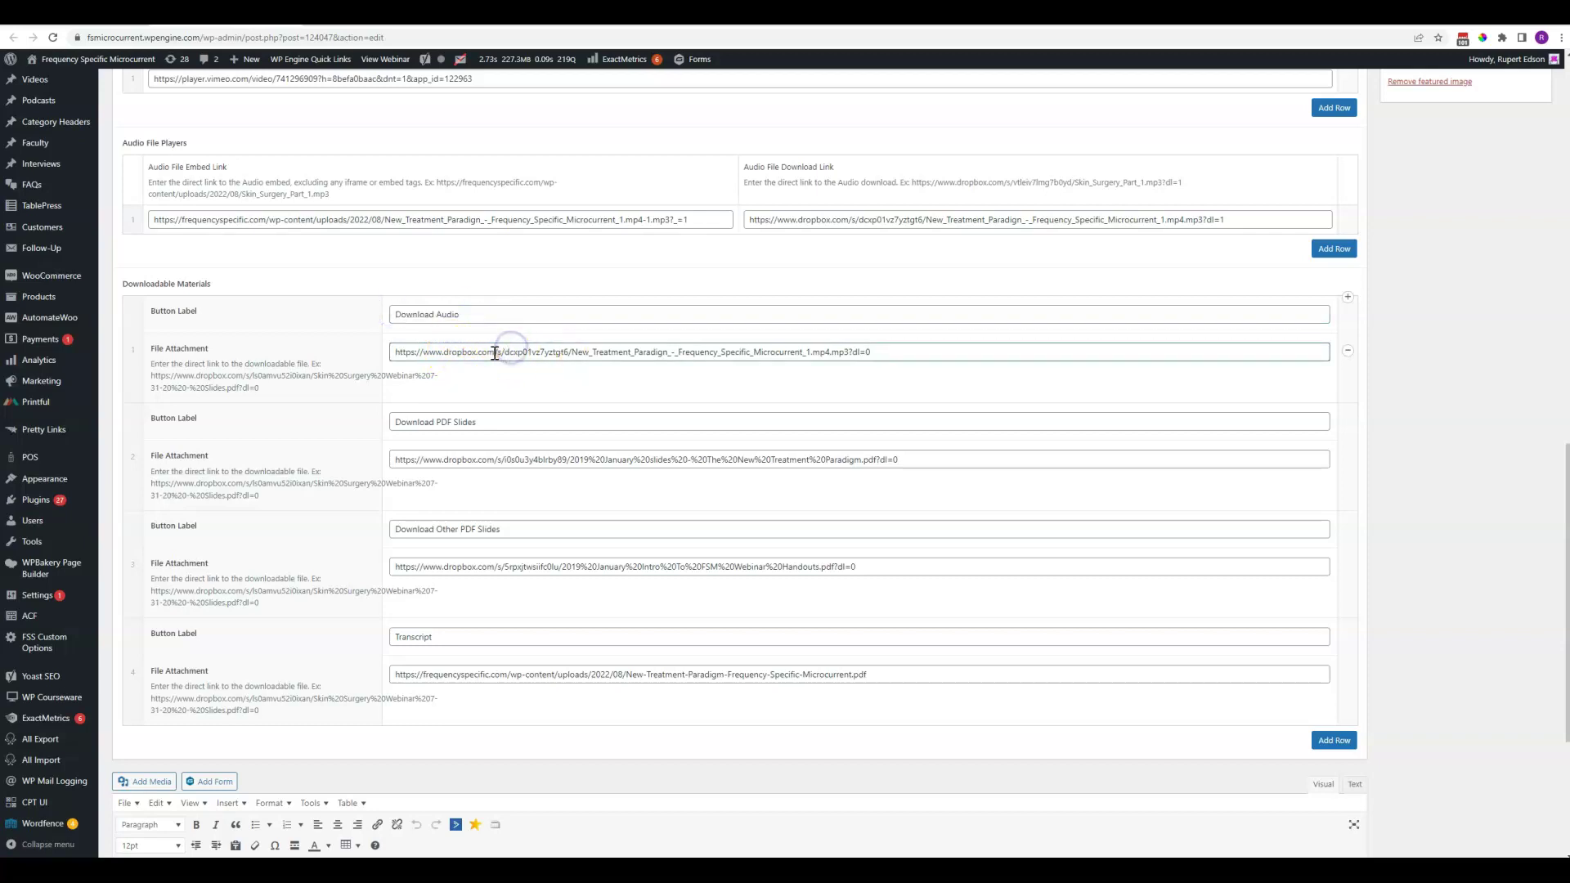
click(327, 12)
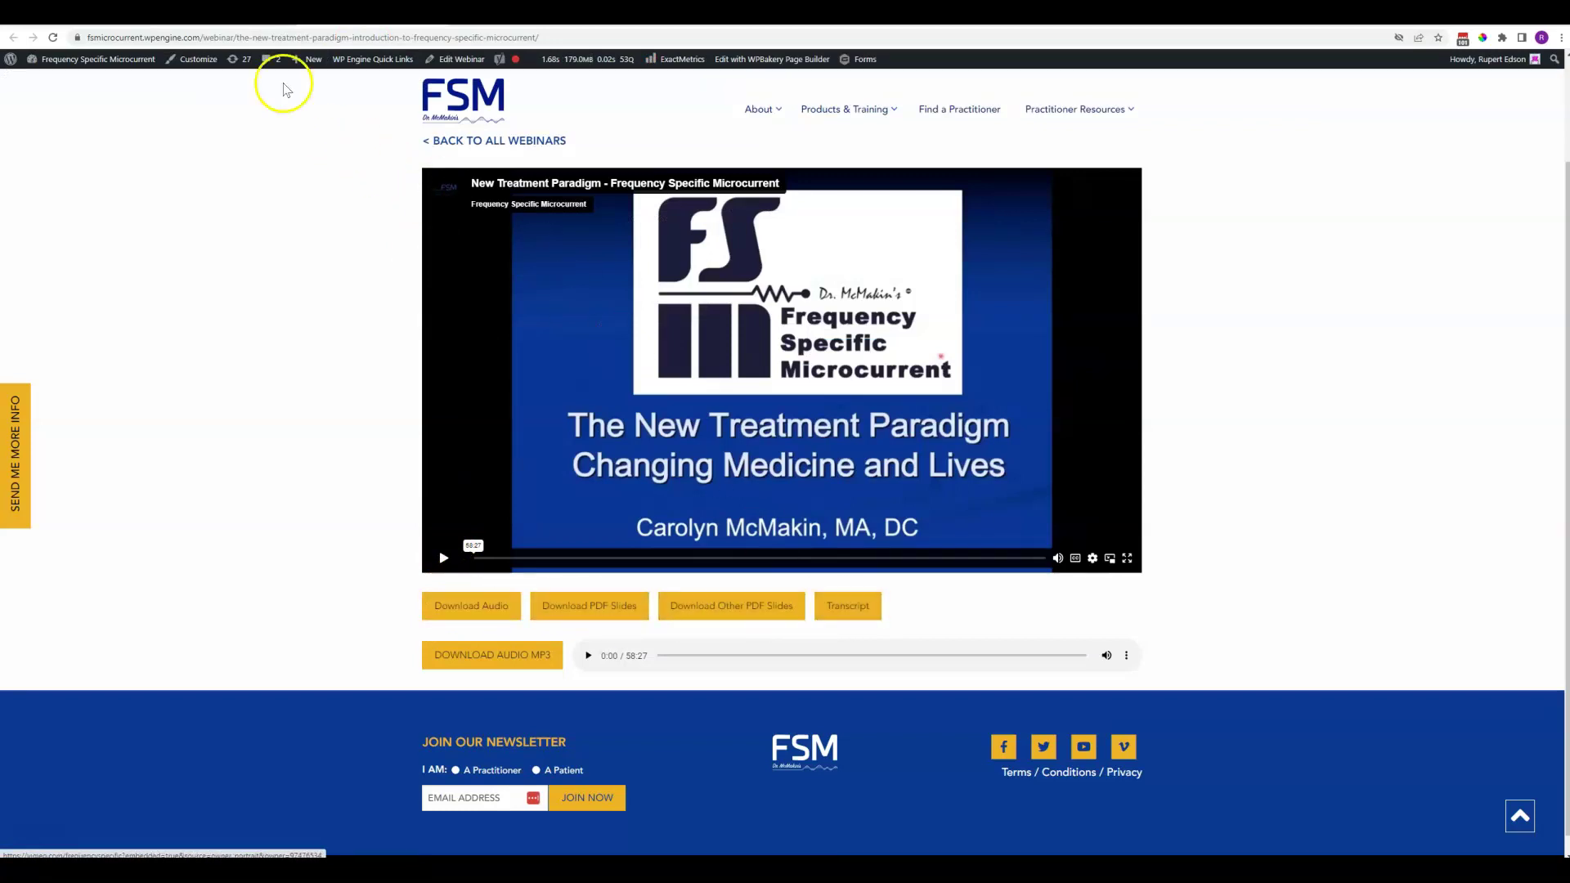
click(122, 13)
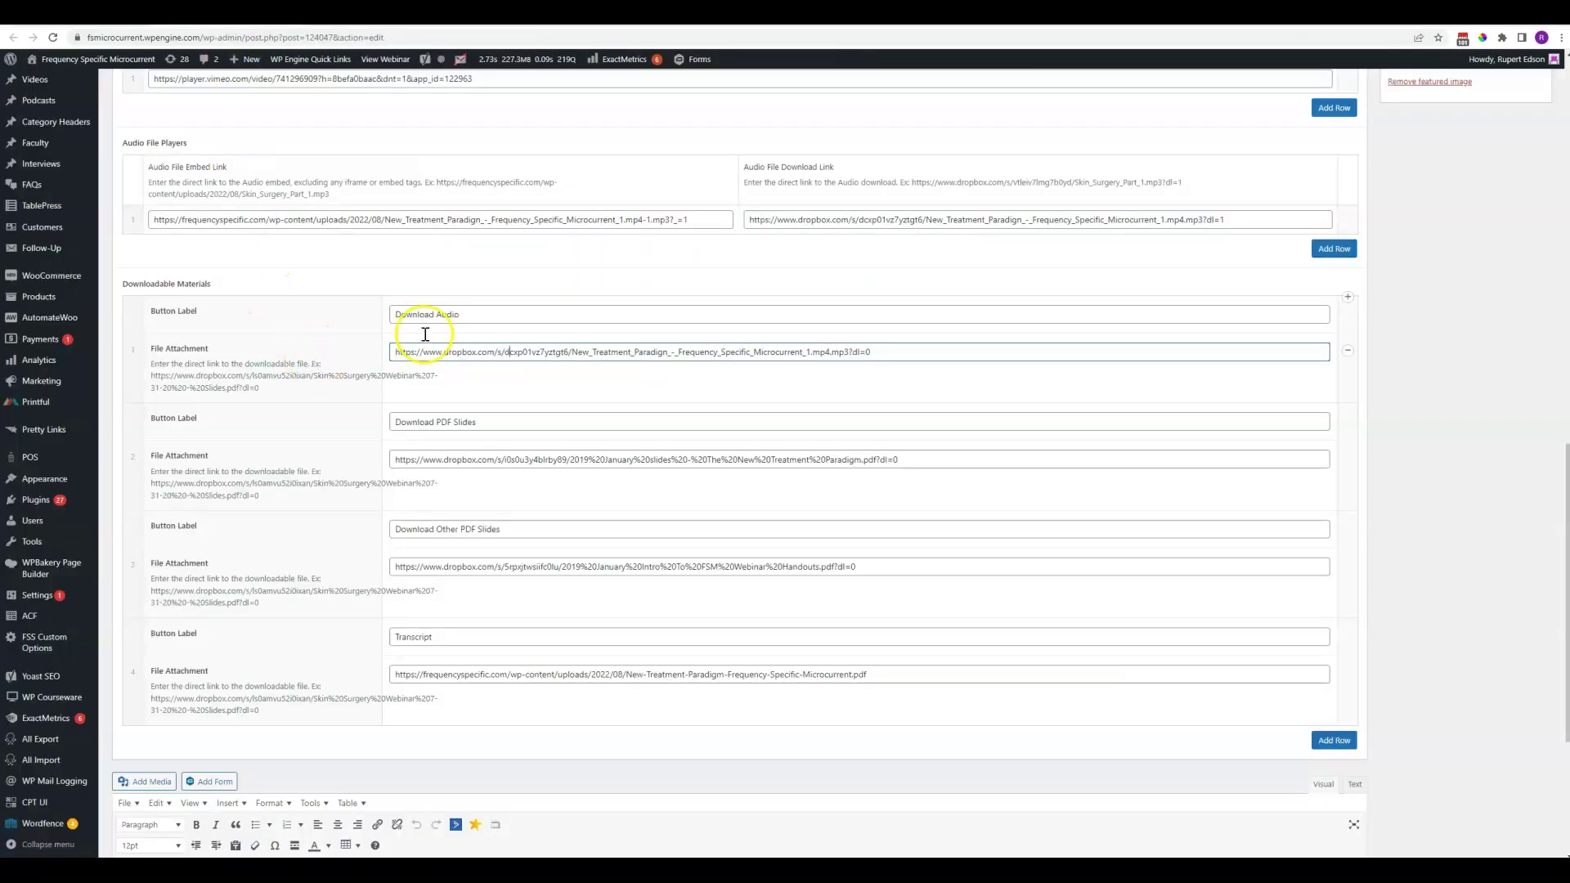
drag(485, 317, 409, 316)
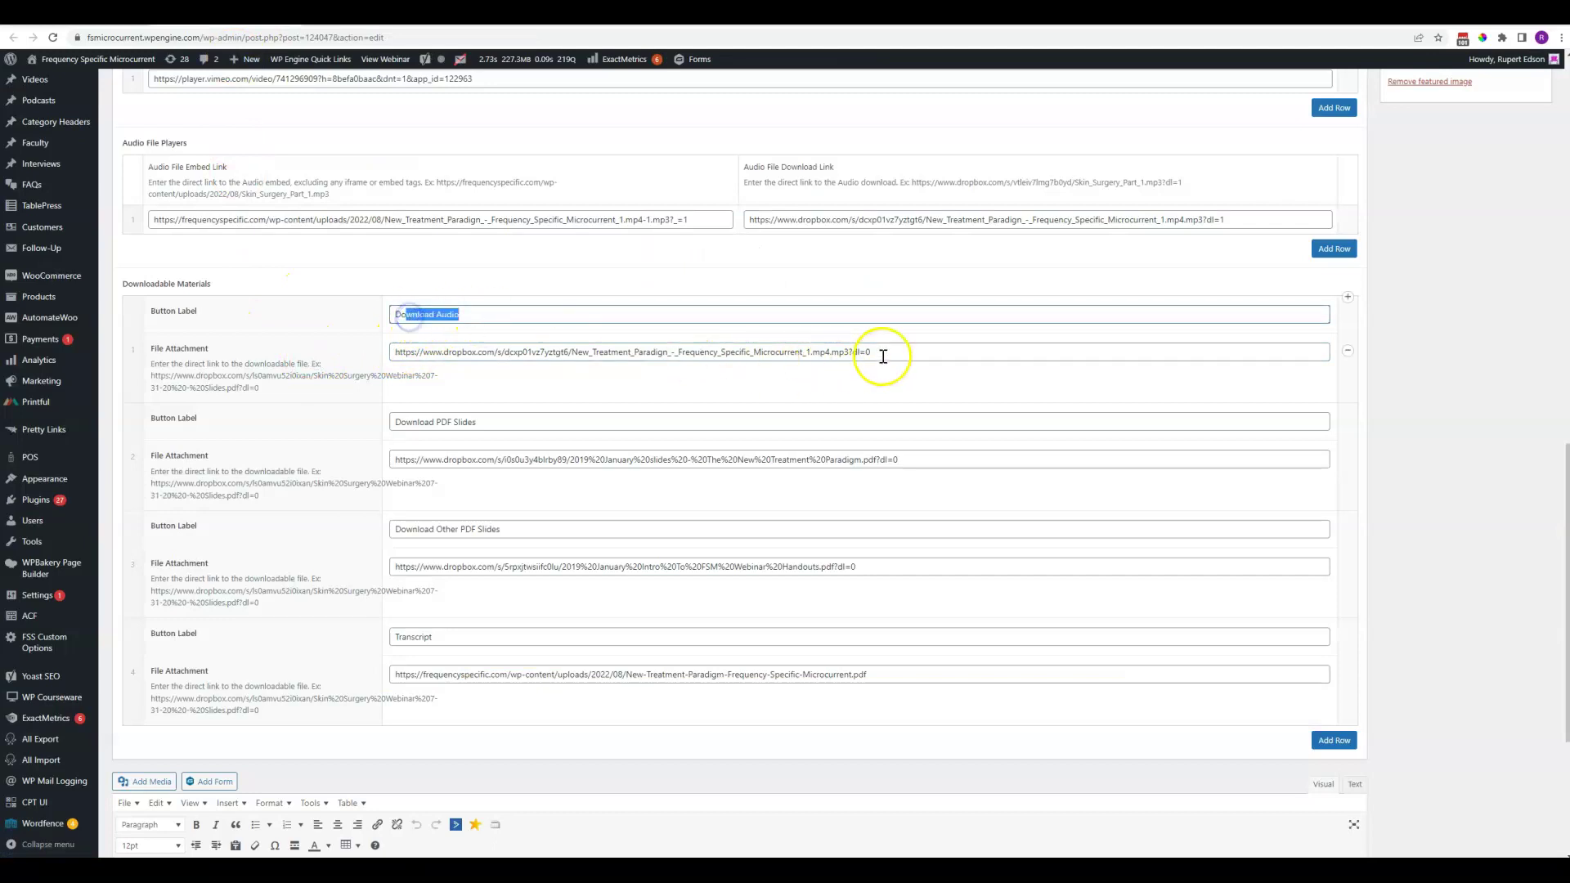
drag(881, 352, 660, 353)
drag(505, 423, 389, 426)
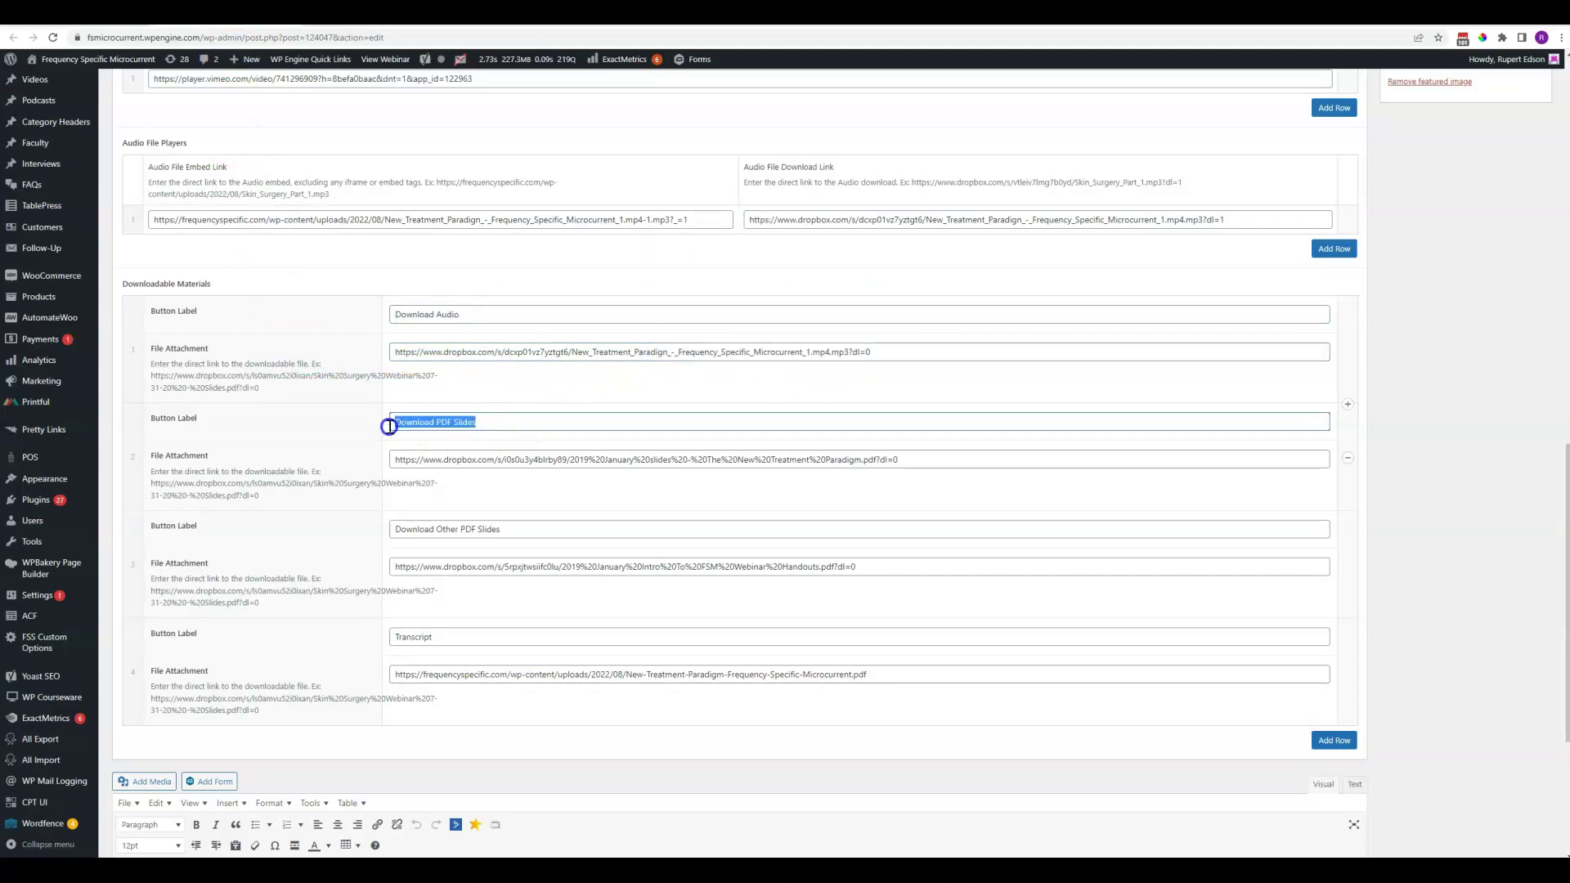
mouse_move(133, 456)
mouse_down()
mouse_move(140, 351)
mouse_move(148, 470)
mouse_up()
drag(135, 536, 156, 586)
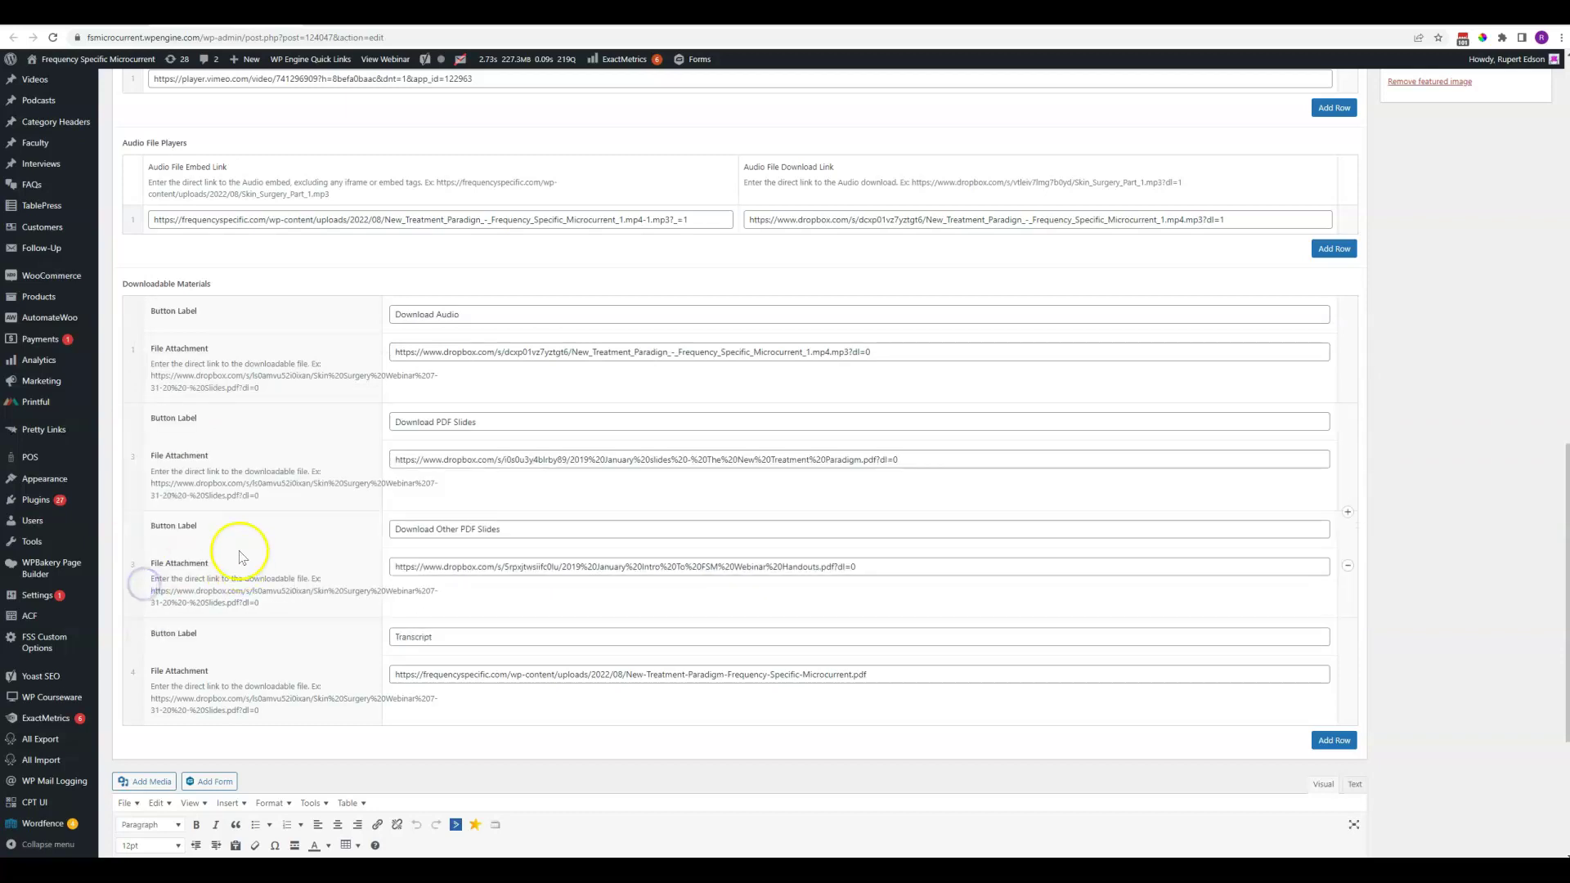
scroll(1386, 712, down, 2)
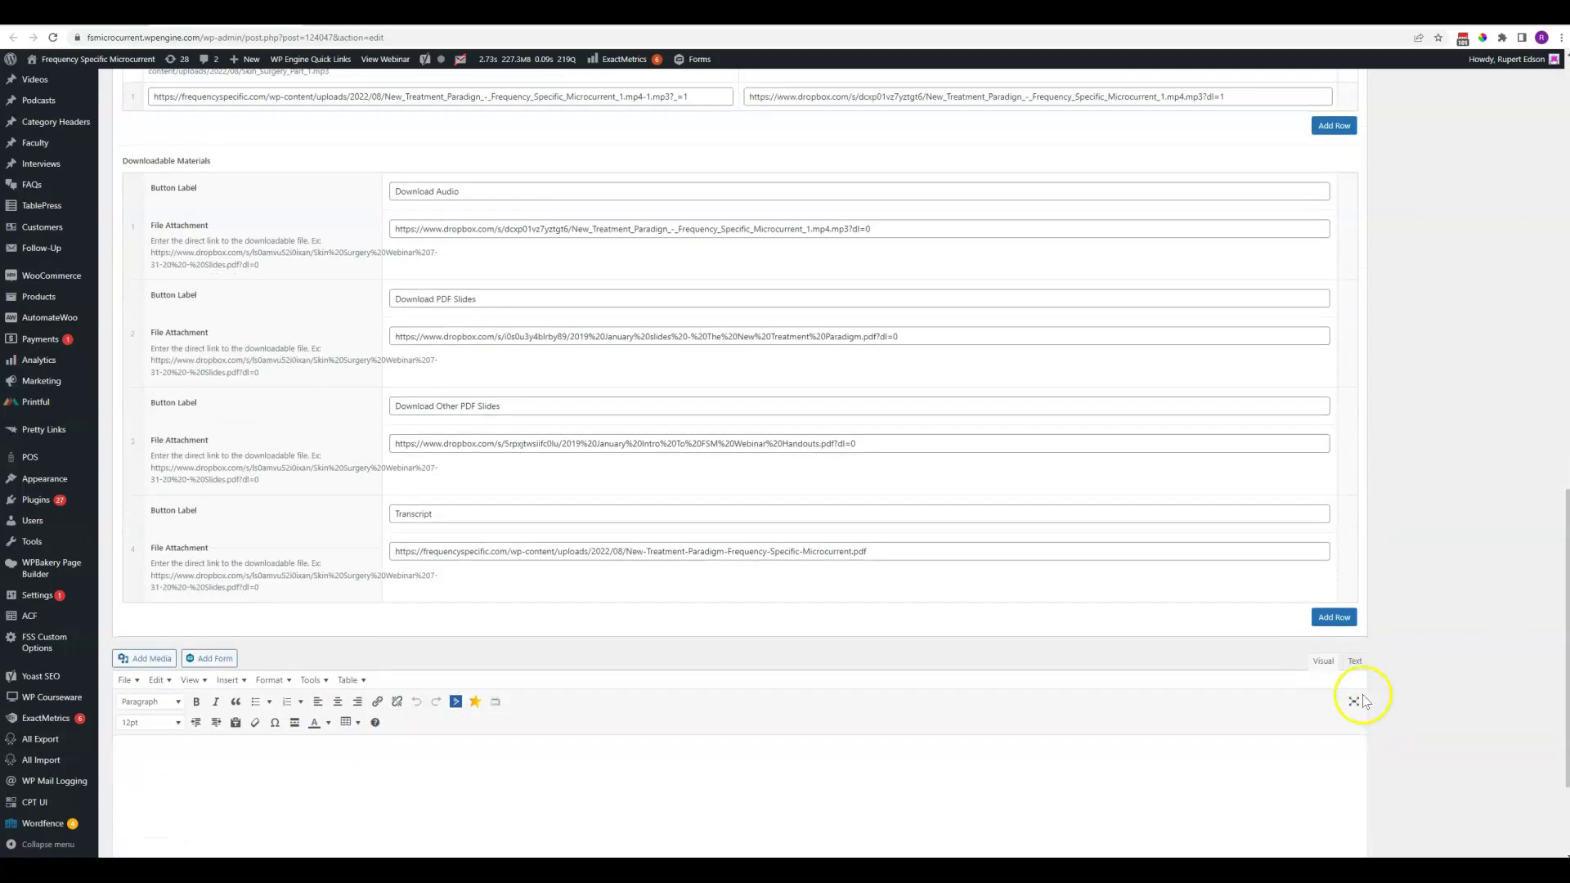
click(1337, 626)
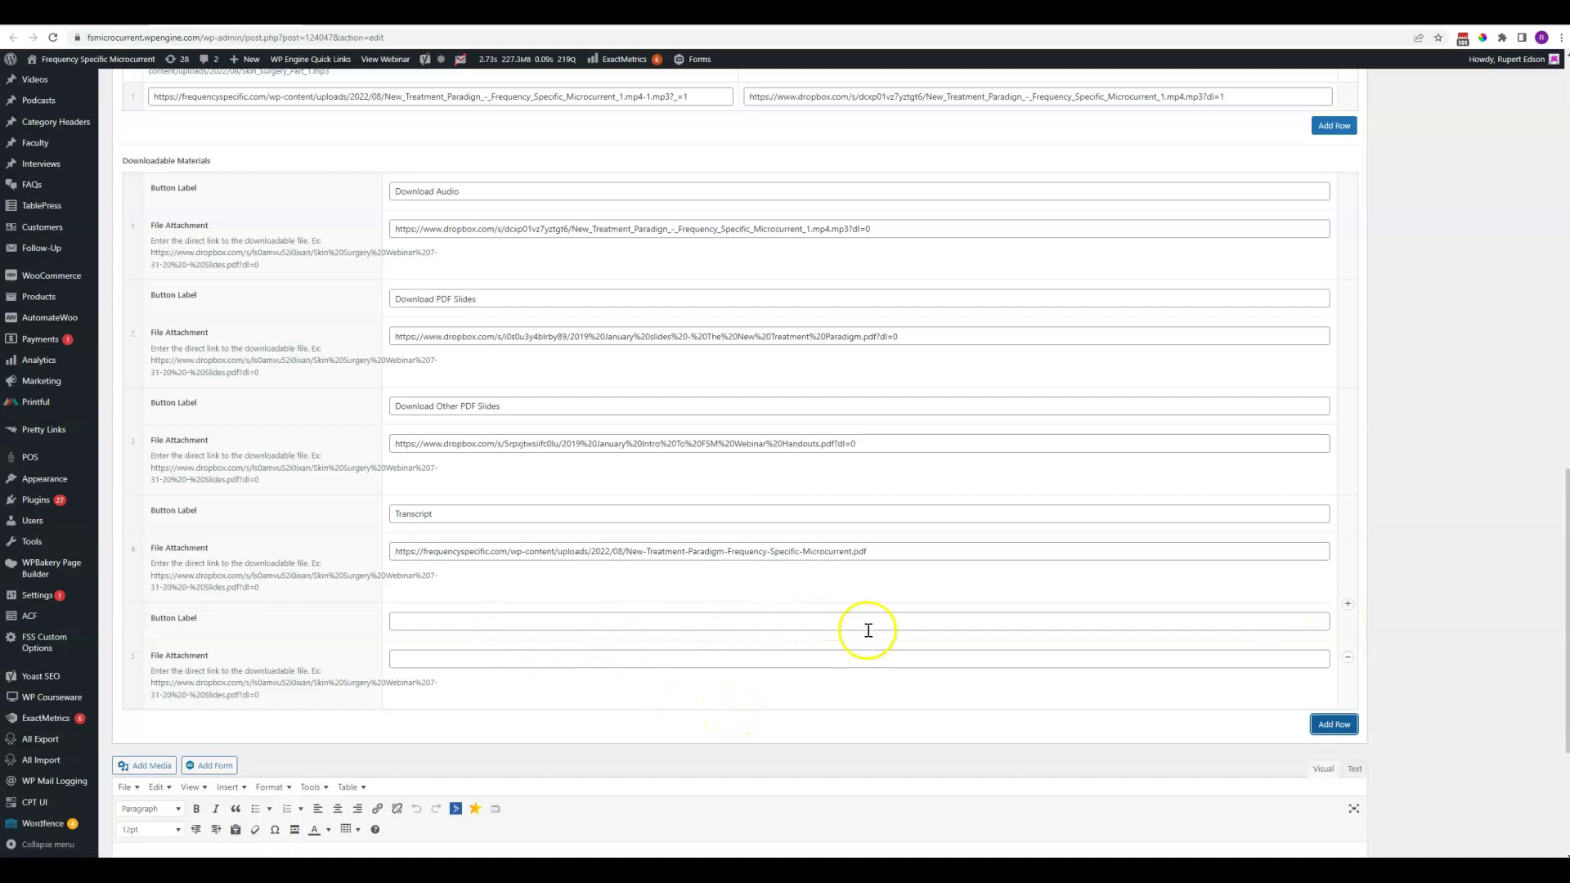
mouse_move(1325, 646)
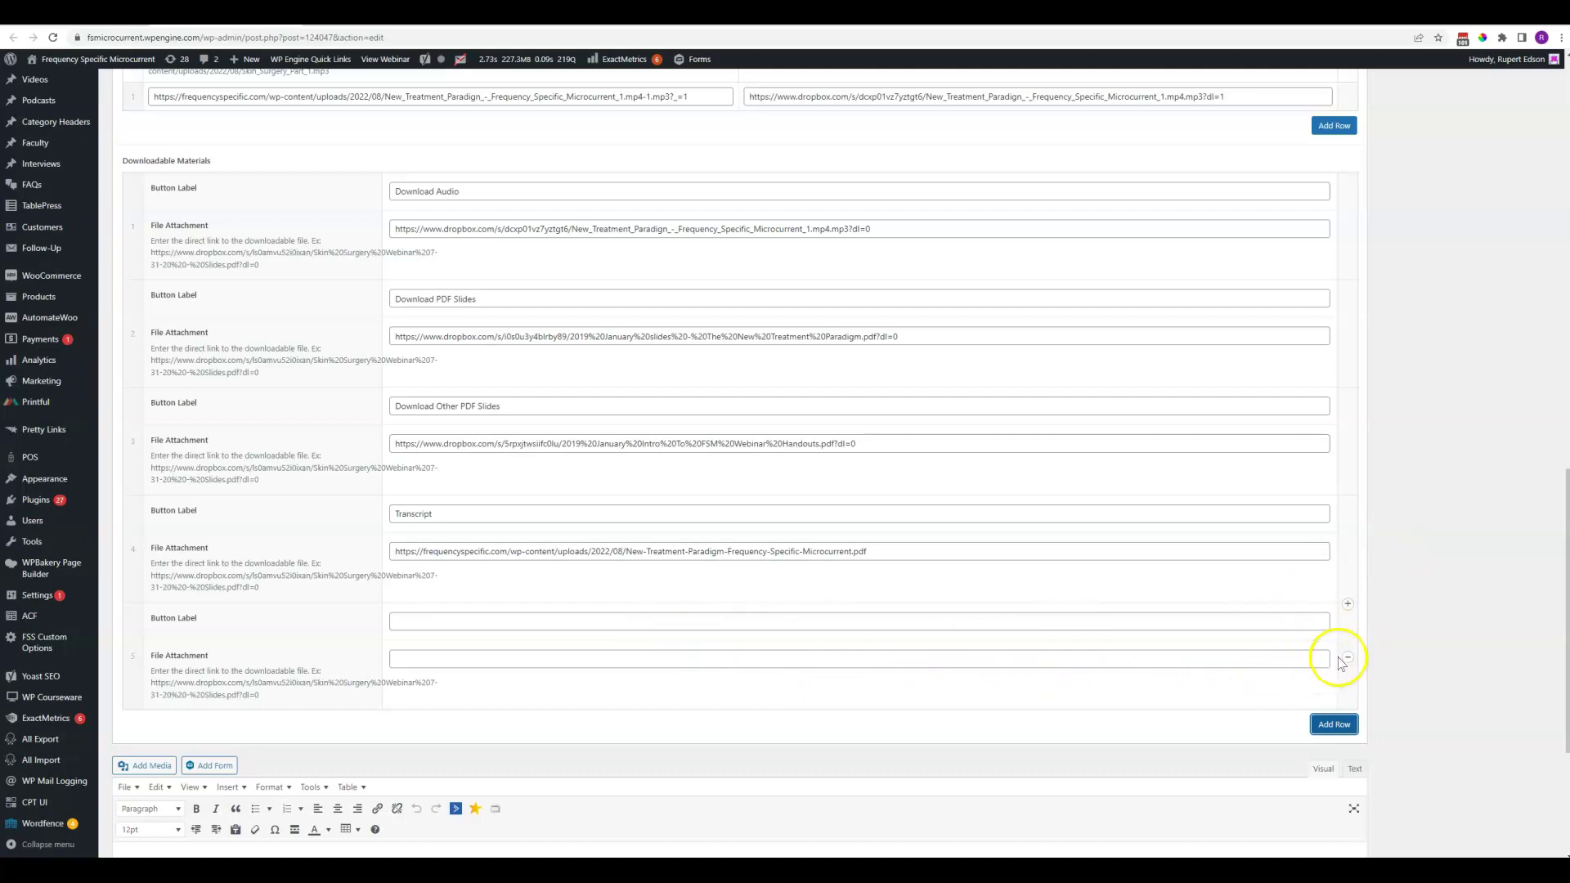
scroll(599, 704, down, 3)
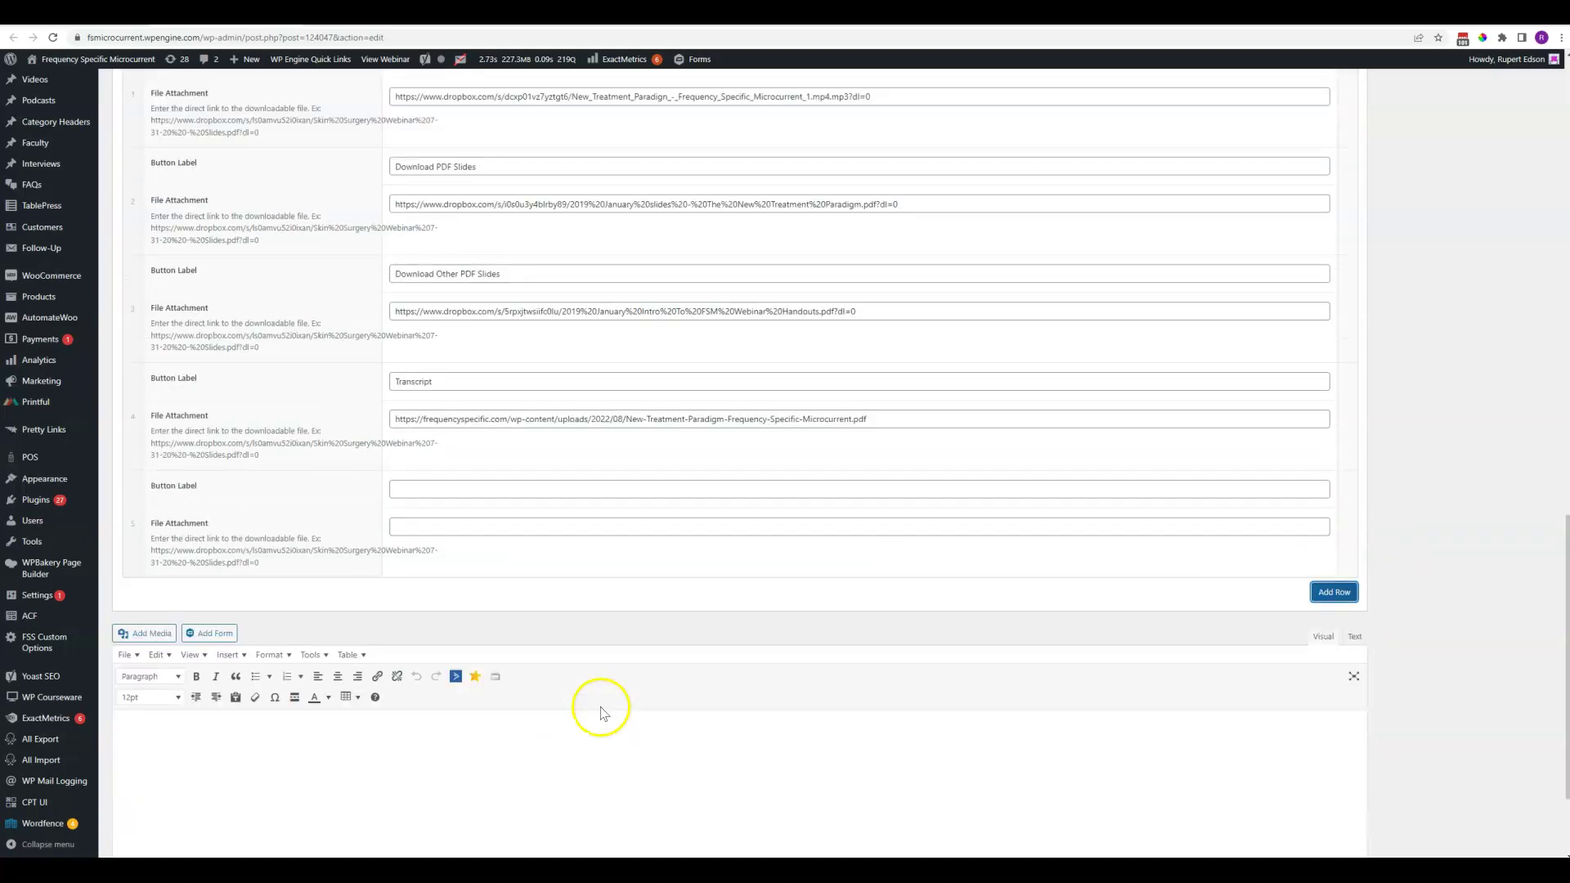
click(1348, 472)
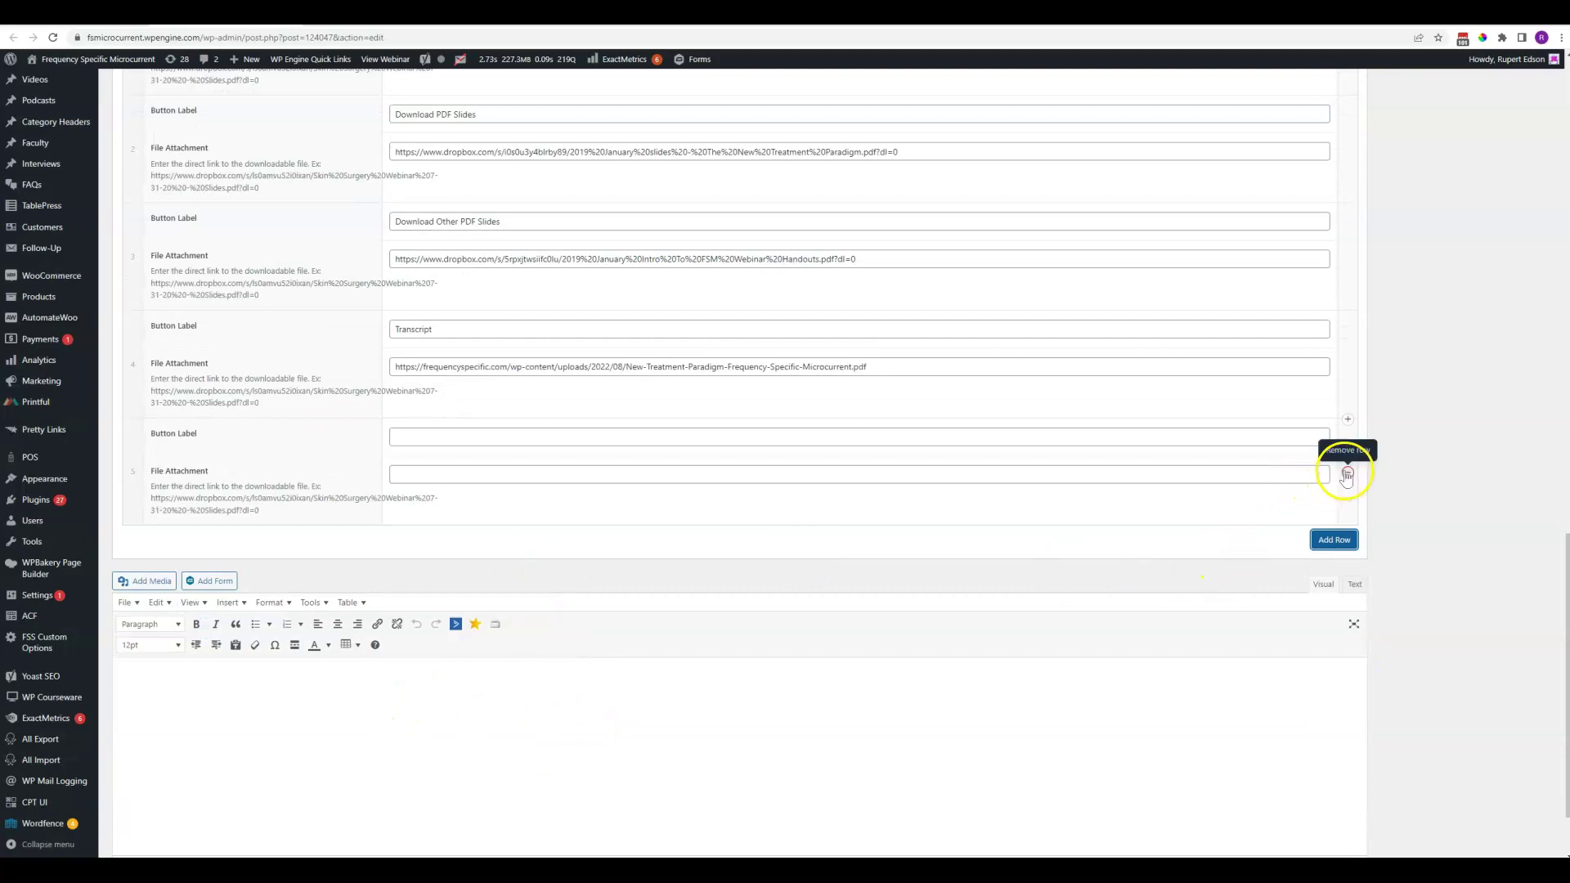
click(1359, 450)
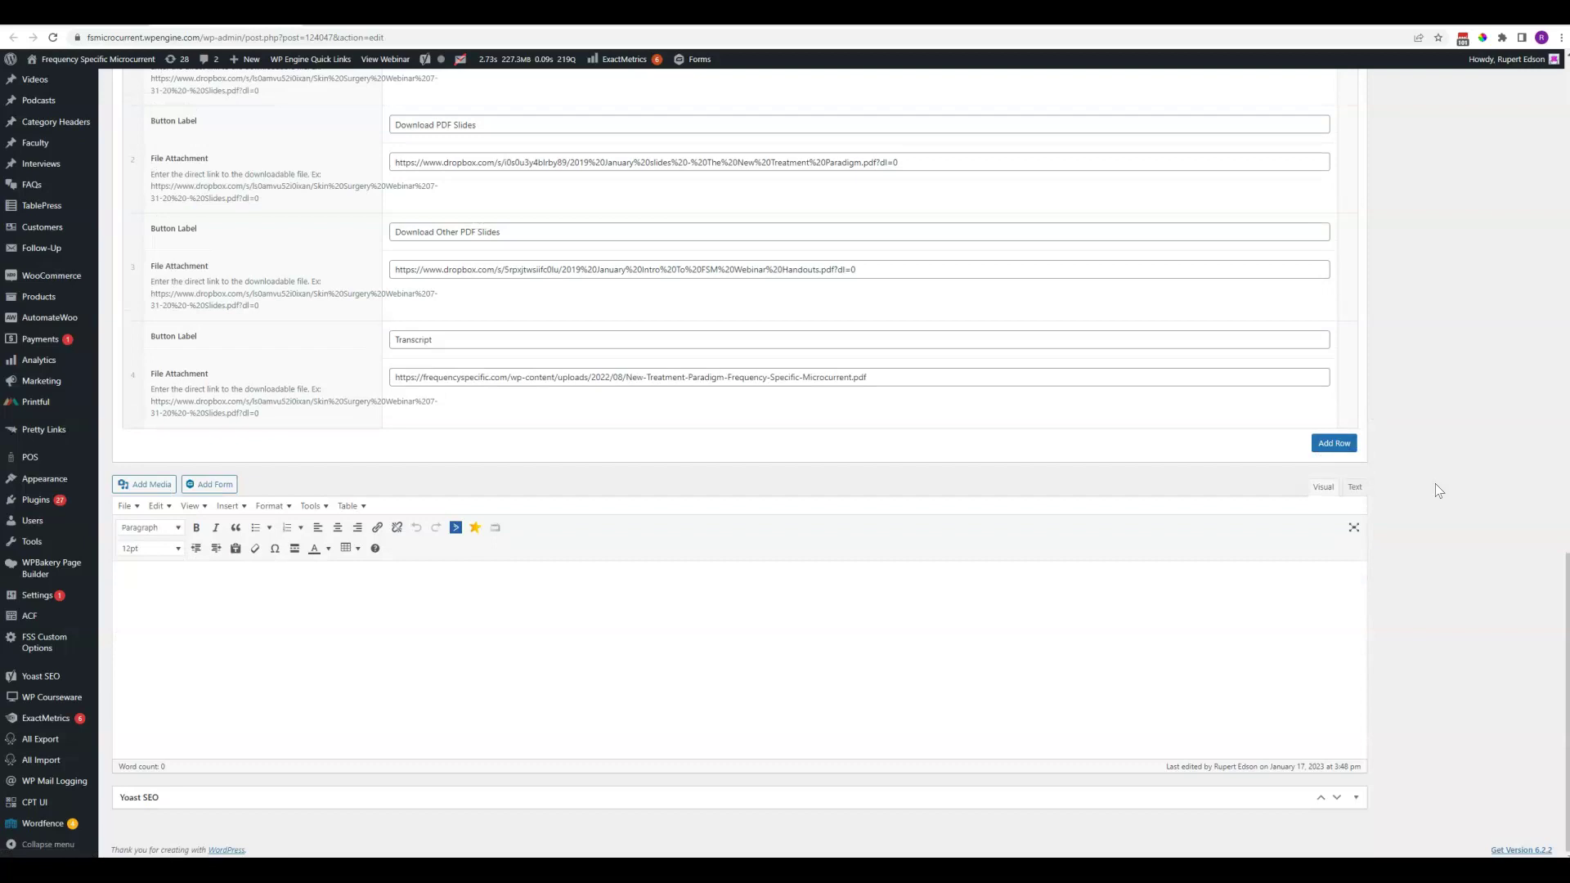
scroll(1435, 483, up, 10)
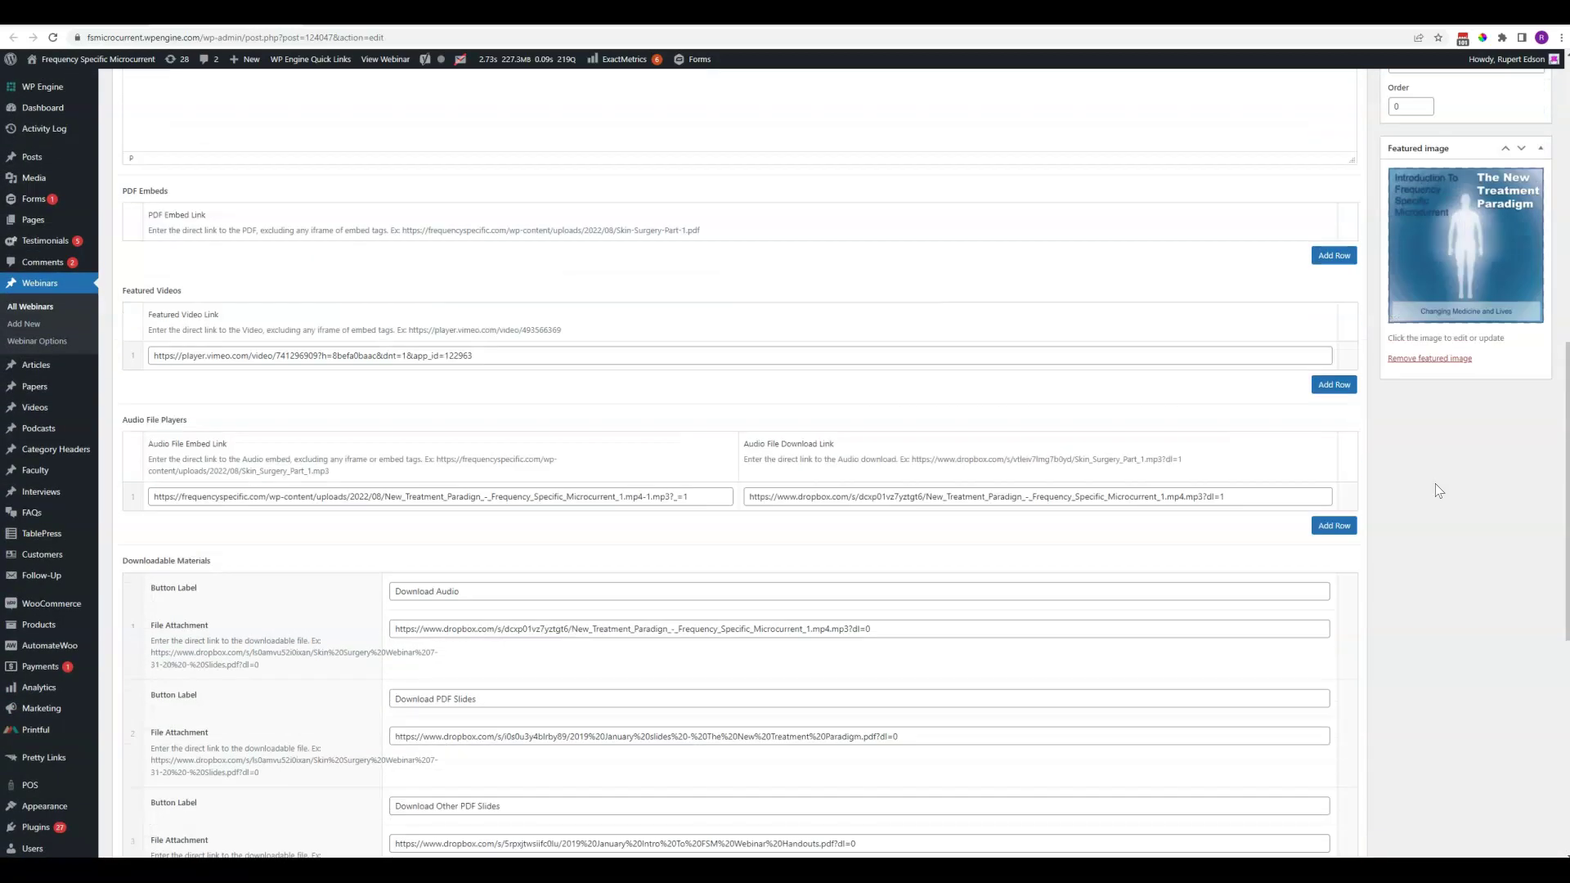
scroll(1435, 483, up, 7)
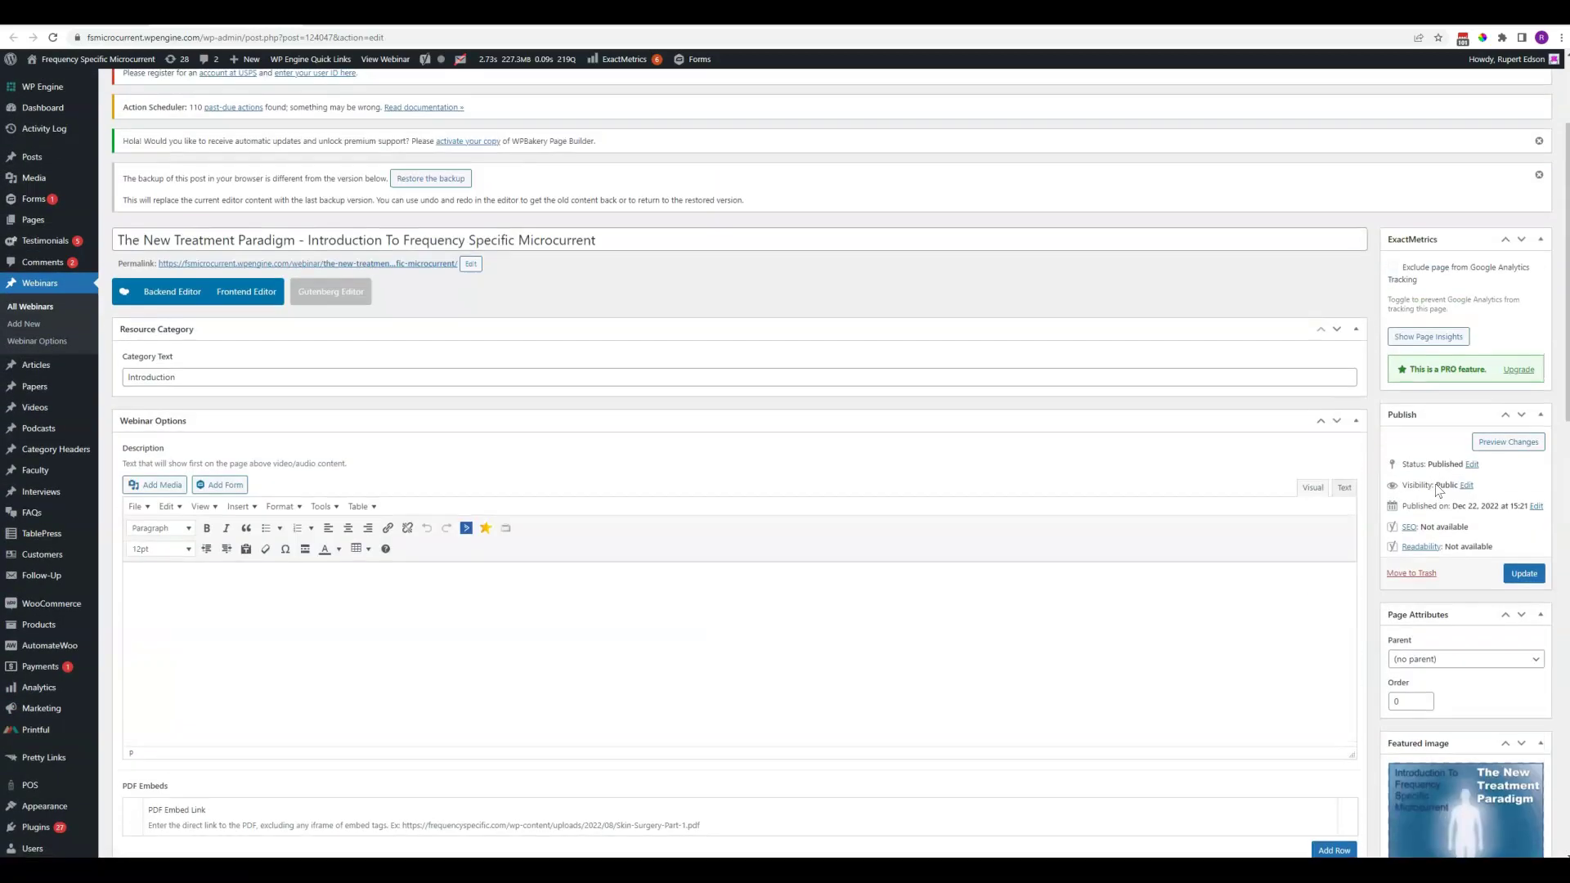